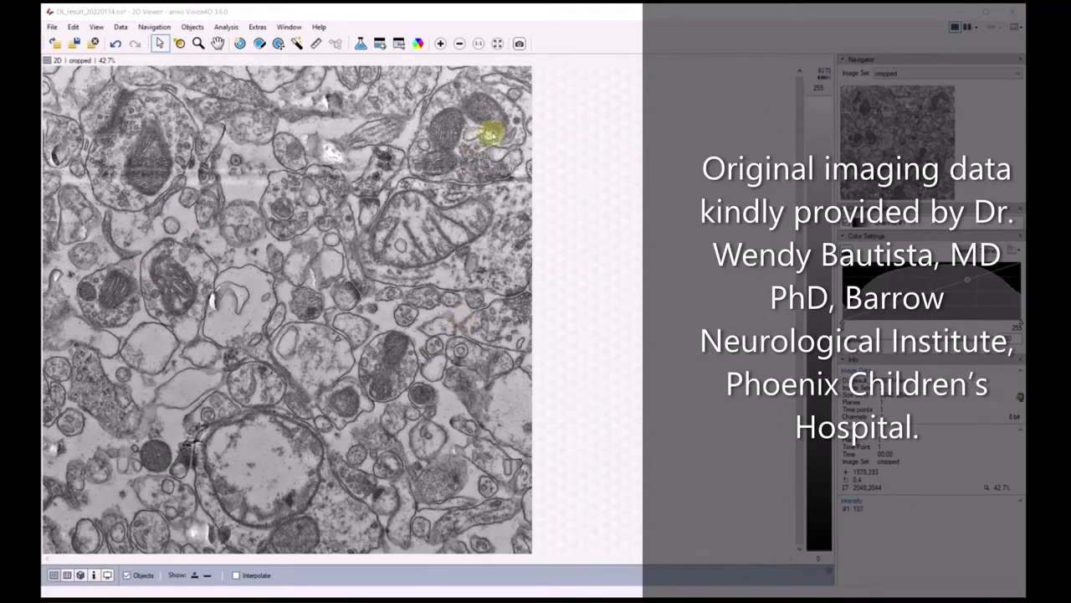
# Examine the mitochondria and neighbouring structures in the electron microscopy image at close range and in overview
pyautogui.scroll(3, 502, 138)
pyautogui.scroll(2, 725, 109)
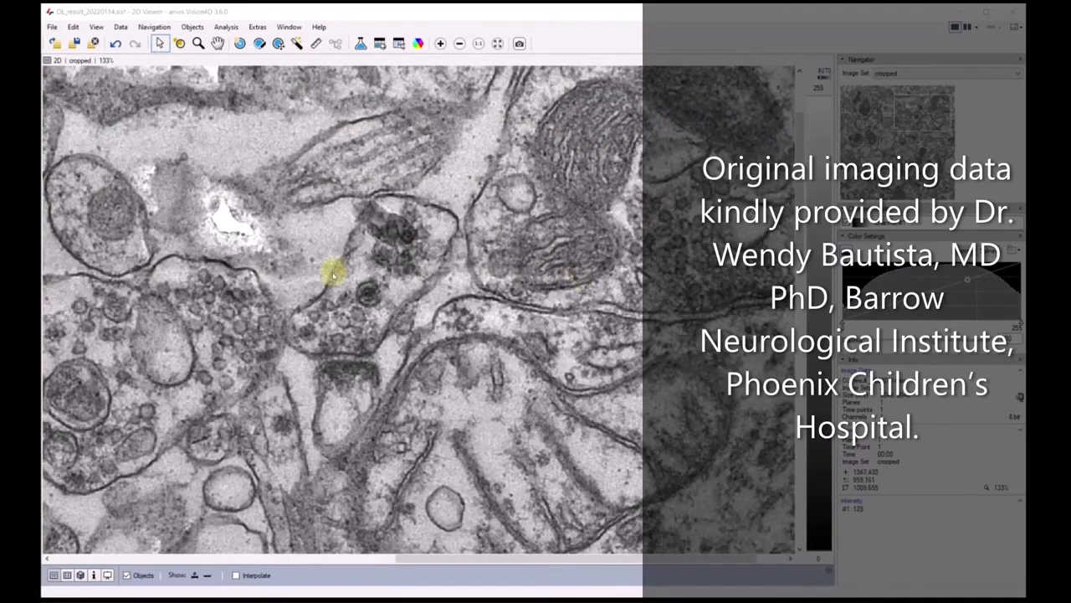
pyautogui.scroll(-1, 322, 275)
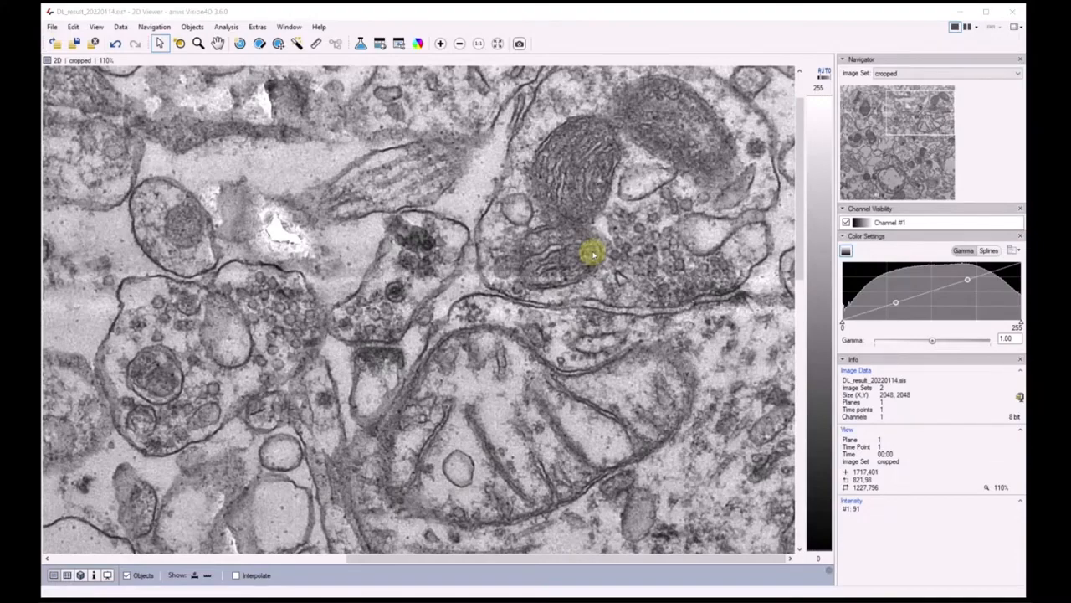
pyautogui.scroll(-2, 351, 337)
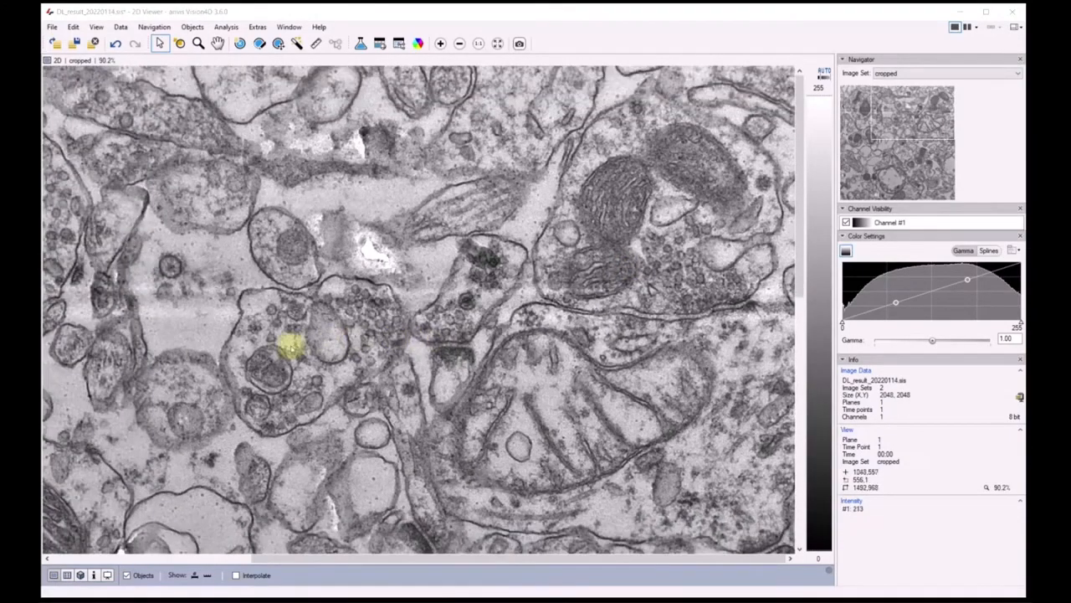
pyautogui.scroll(-2, 289, 346)
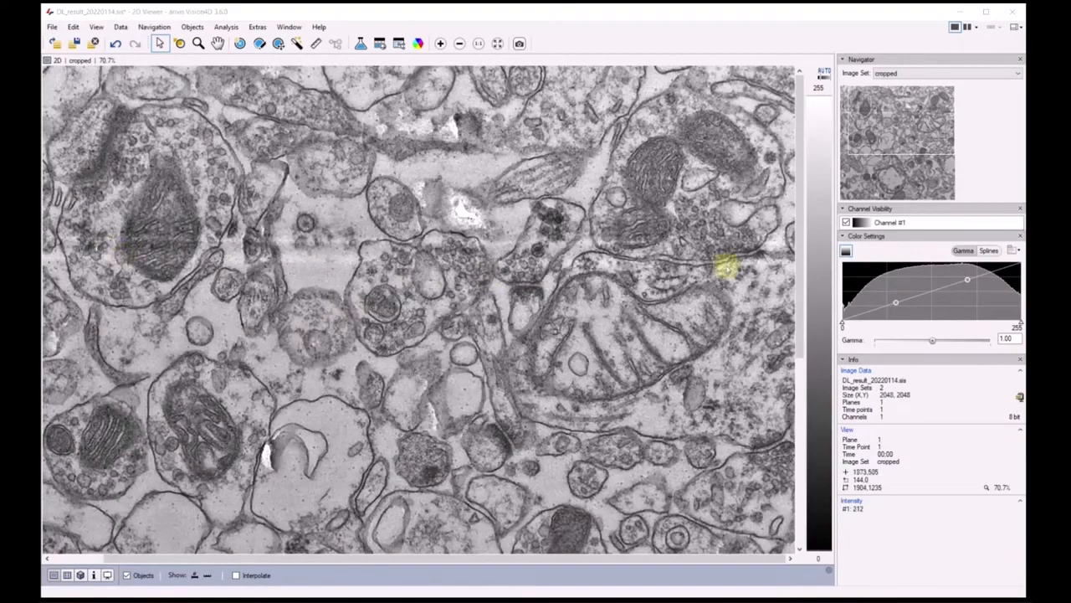
pyautogui.scroll(-2, 695, 280)
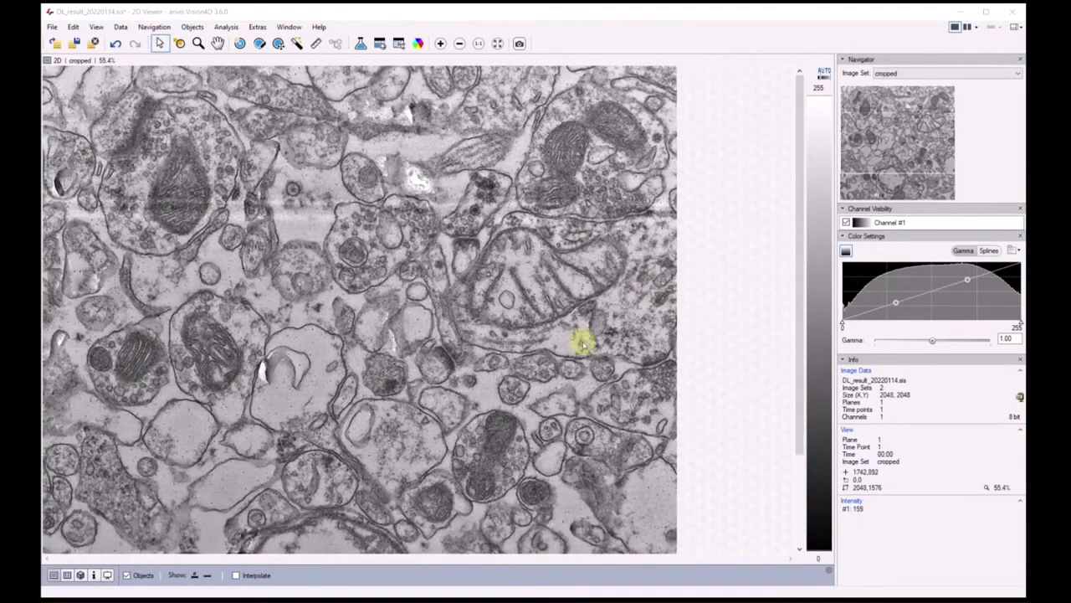
pyautogui.scroll(-1, 580, 339)
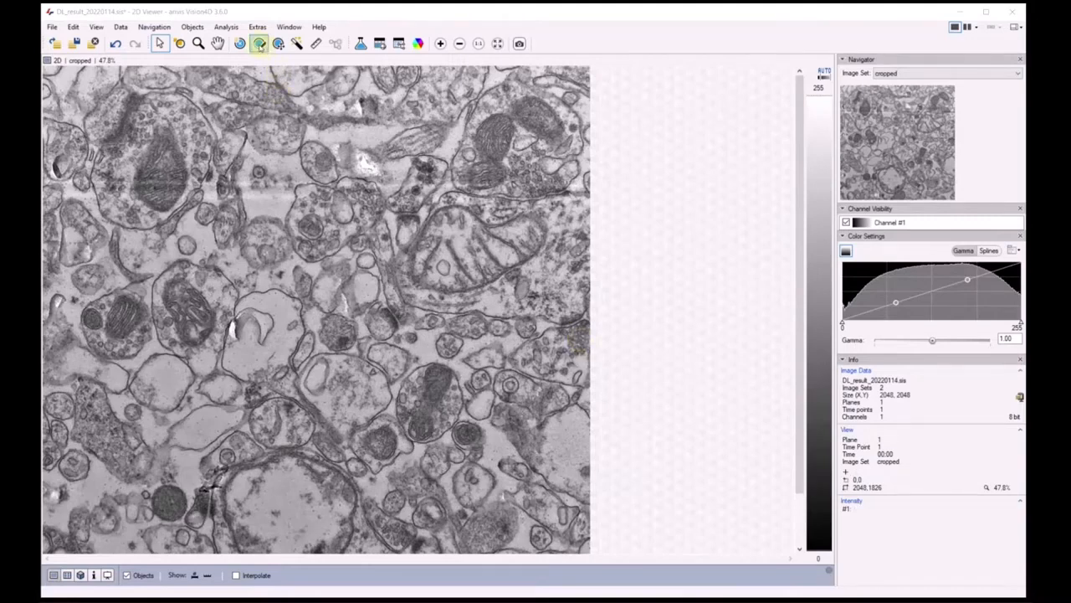
# Draw a filled segment over the lower mitochondrion of the upper-right cell with the Brush at radius 5, and save it
pyautogui.click(259, 44)
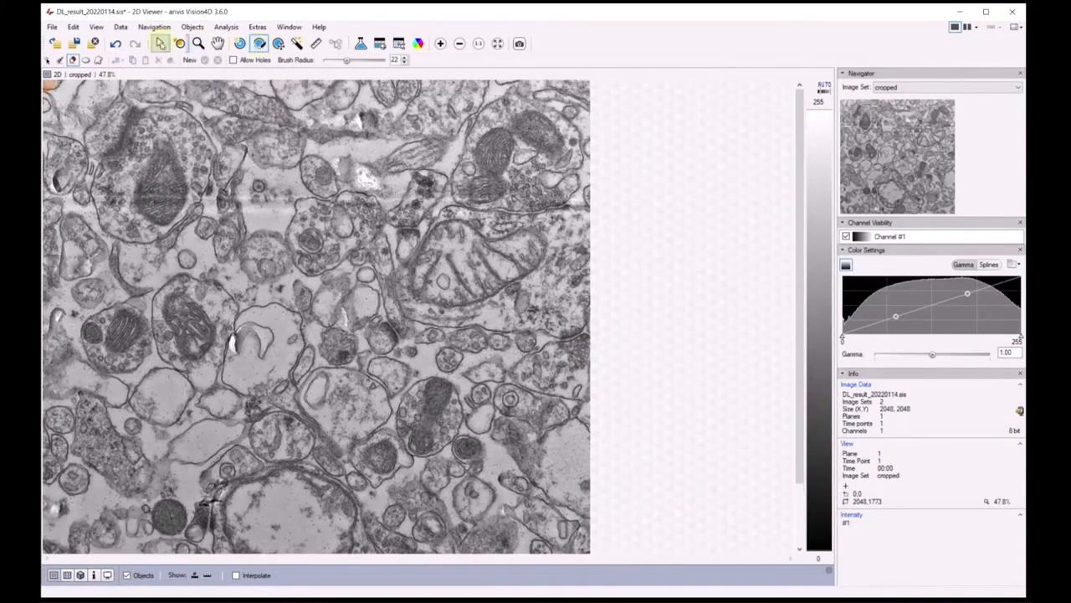
pyautogui.click(60, 61)
pyautogui.click(346, 61)
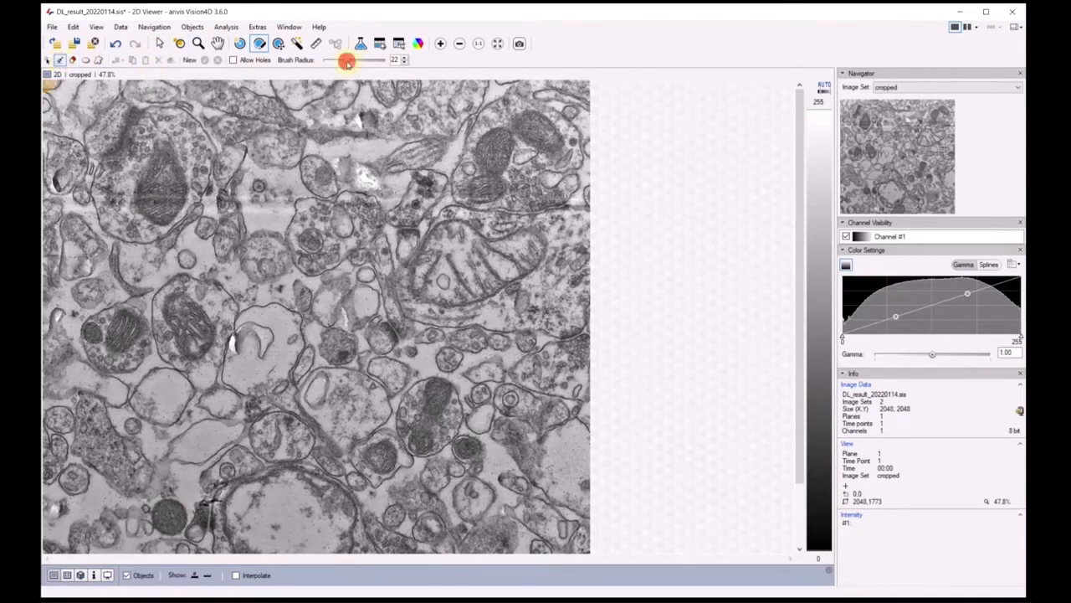
pyautogui.moveTo(346, 61); pyautogui.dragTo(330, 63)
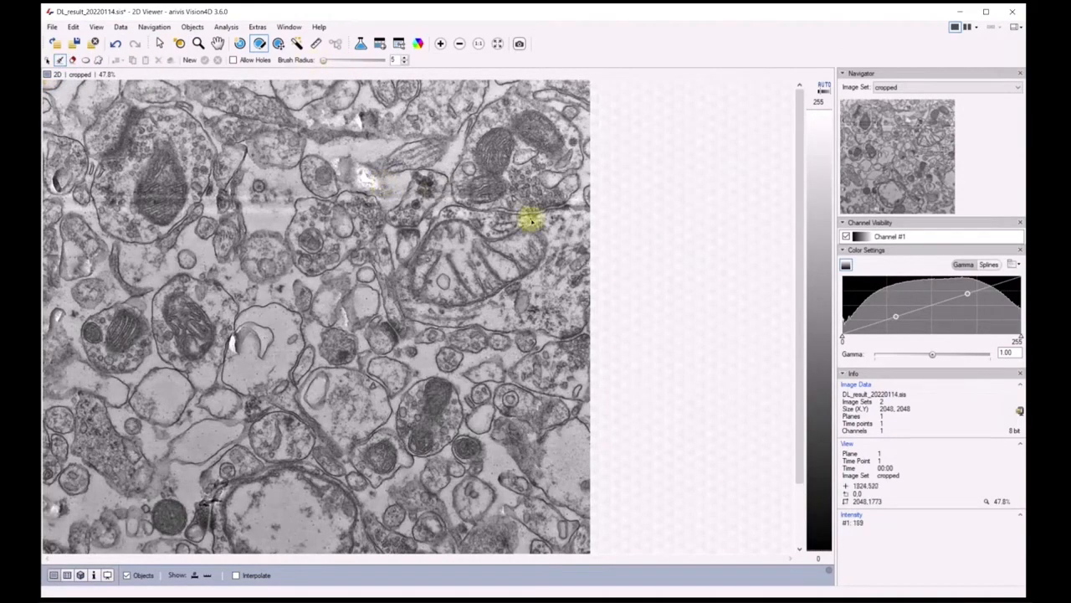
pyautogui.scroll(5, 556, 191)
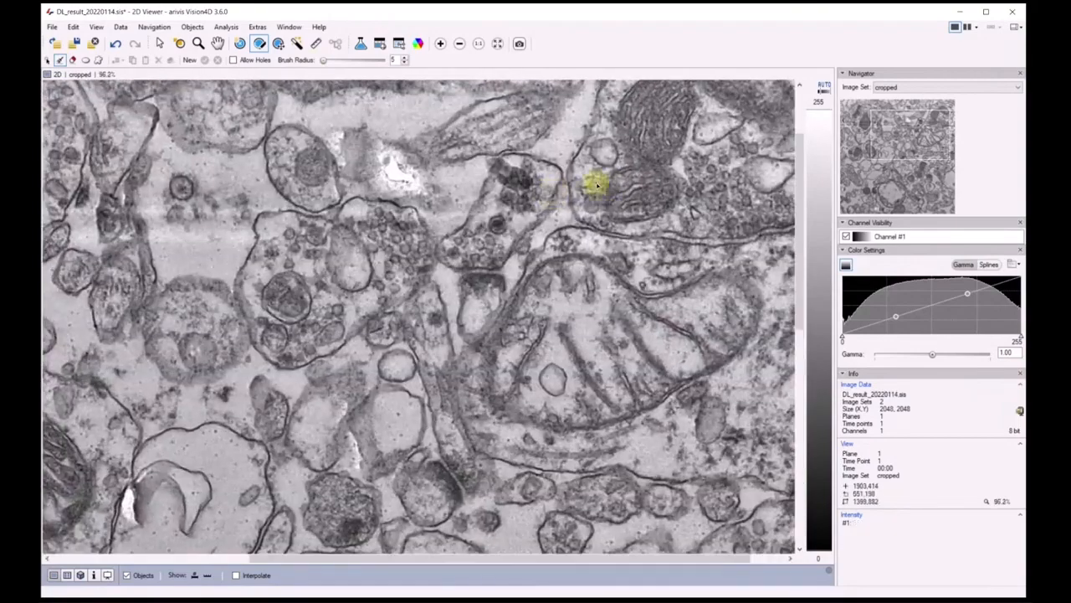
pyautogui.scroll(1, 710, 227)
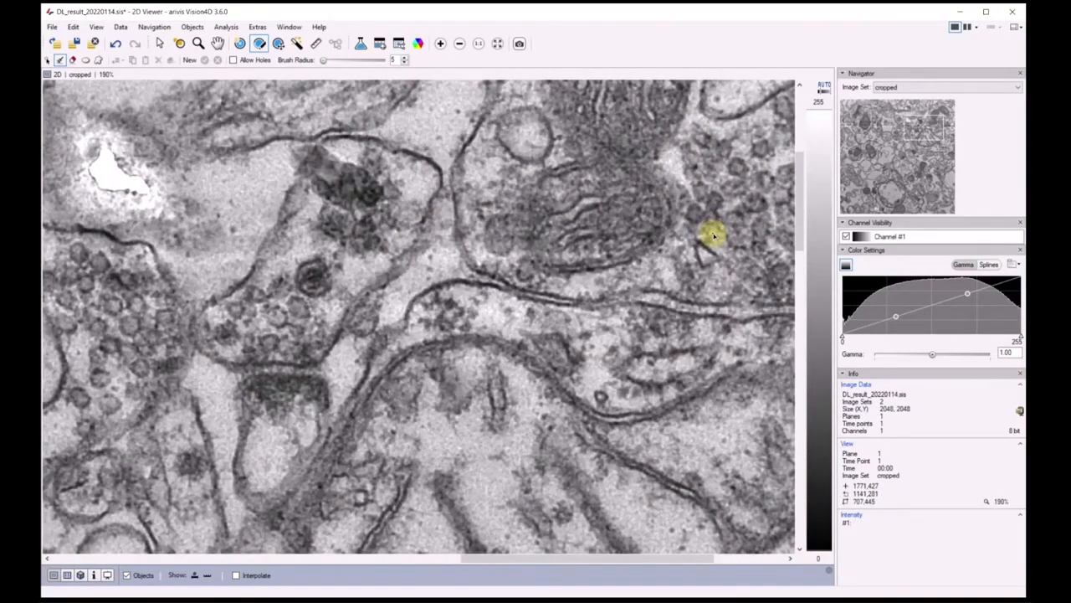
pyautogui.moveTo(636, 251)
pyautogui.mouseDown()
pyautogui.moveTo(670, 223)
pyautogui.moveTo(645, 170)
pyautogui.moveTo(558, 169)
pyautogui.moveTo(523, 200)
pyautogui.moveTo(522, 232)
pyautogui.moveTo(540, 266)
pyautogui.moveTo(628, 260)
pyautogui.moveTo(654, 231)
pyautogui.mouseUp()
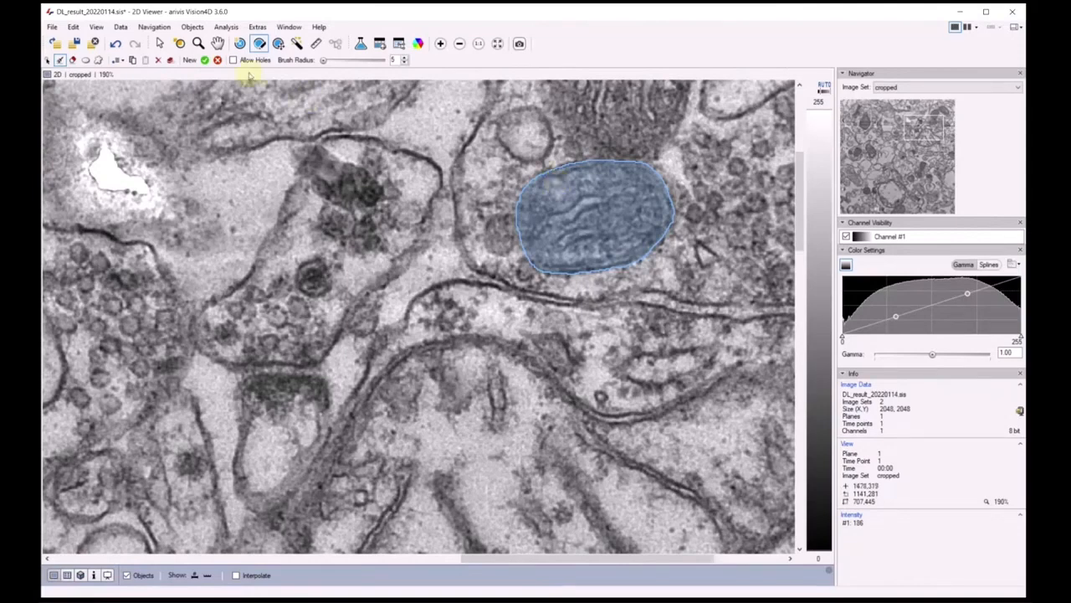
pyautogui.click(205, 60)
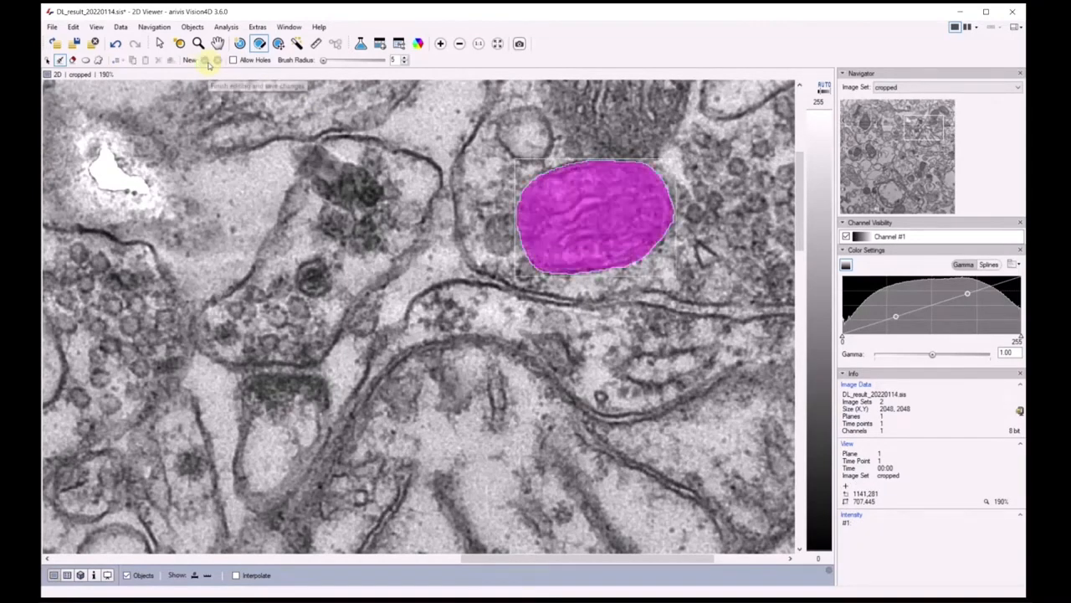
# Draw and save a second brush segment covering the mitochondrion directly above the magenta segment
pyautogui.scroll(-1, 498, 289)
pyautogui.scroll(-2, 498, 289)
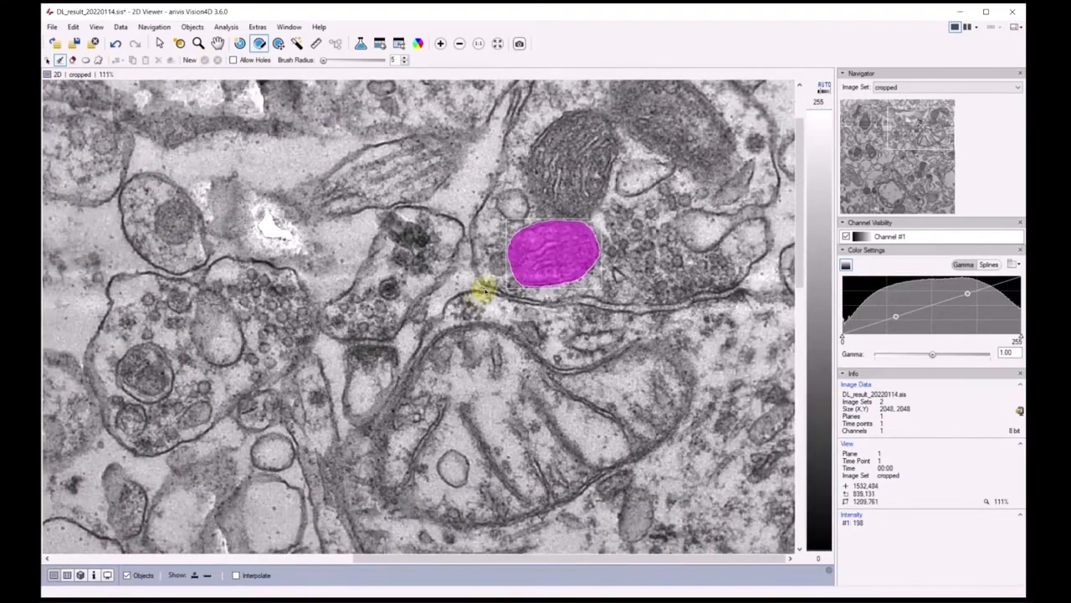
pyautogui.scroll(4, 617, 126)
pyautogui.scroll(1, 617, 125)
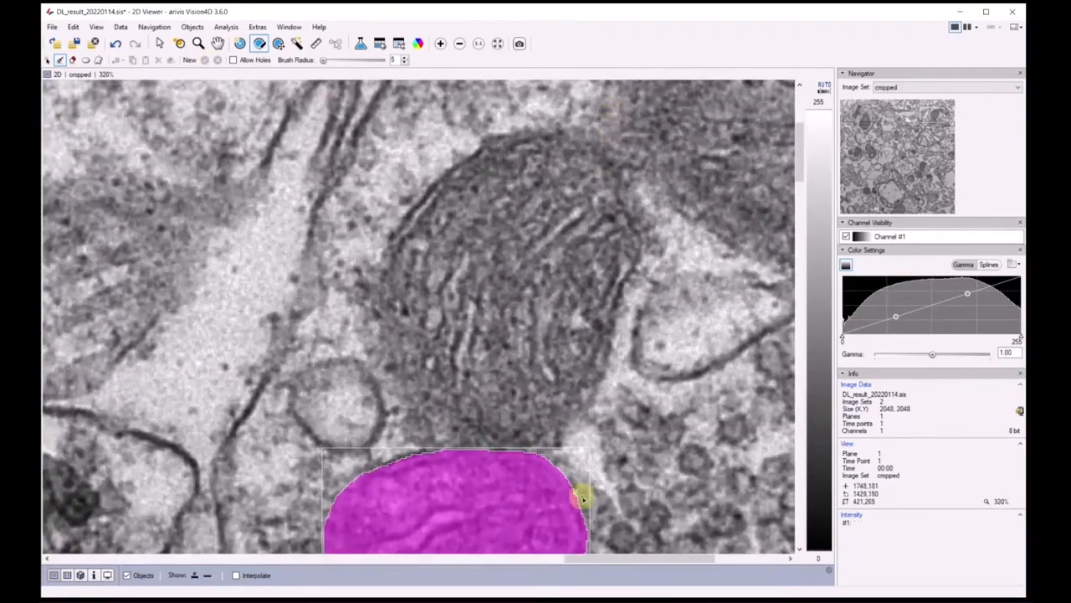
pyautogui.click(537, 446)
pyautogui.moveTo(563, 427)
pyautogui.mouseDown()
pyautogui.moveTo(641, 246)
pyautogui.moveTo(626, 177)
pyautogui.moveTo(545, 126)
pyautogui.moveTo(316, 196)
pyautogui.moveTo(347, 293)
pyautogui.moveTo(400, 372)
pyautogui.moveTo(411, 415)
pyautogui.moveTo(444, 439)
pyautogui.moveTo(511, 450)
pyautogui.moveTo(546, 440)
pyautogui.mouseUp()
pyautogui.press('Return')
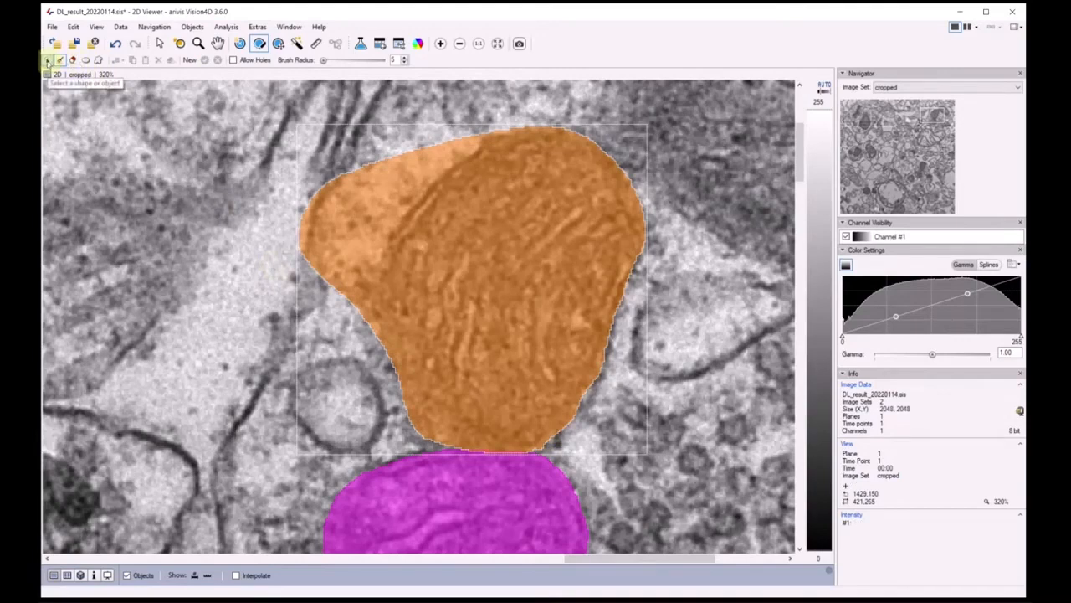
# Erase the excess area outside the membrane from the orange segment, using Erase Brush radius 7 along the edge and 39 for the rest, and save
pyautogui.click(47, 61)
pyautogui.click(353, 213)
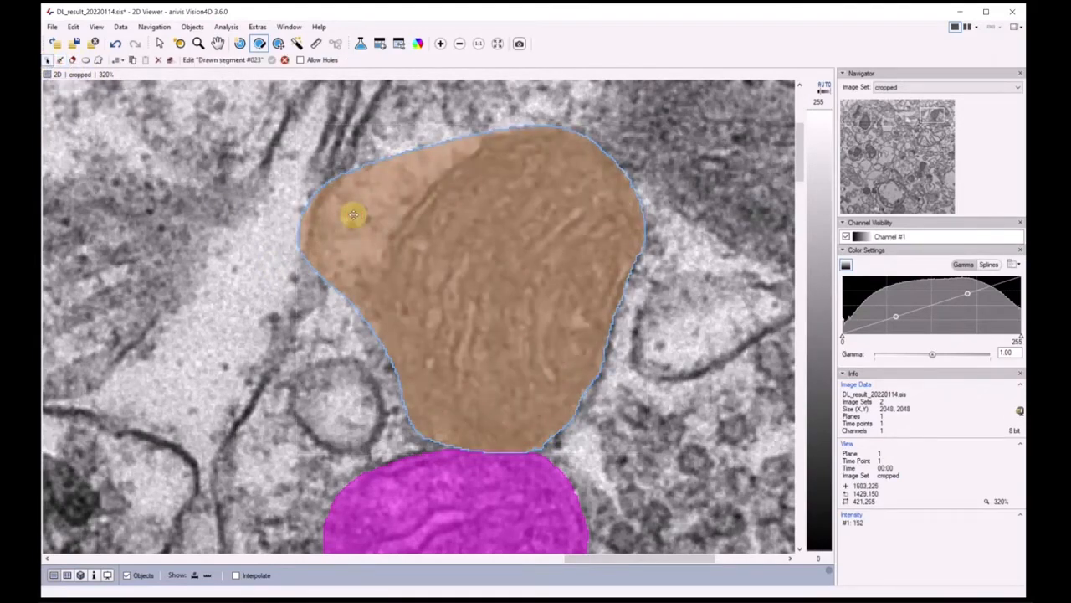
pyautogui.click(72, 60)
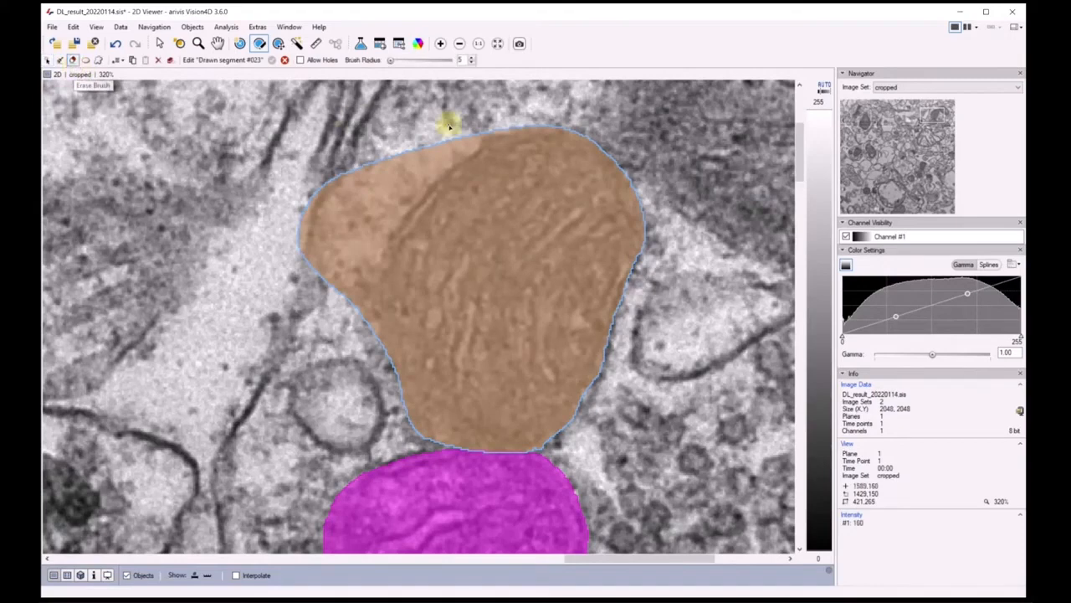
pyautogui.moveTo(495, 127)
pyautogui.mouseDown()
pyautogui.moveTo(428, 187)
pyautogui.moveTo(385, 254)
pyautogui.moveTo(382, 359)
pyautogui.mouseUp()
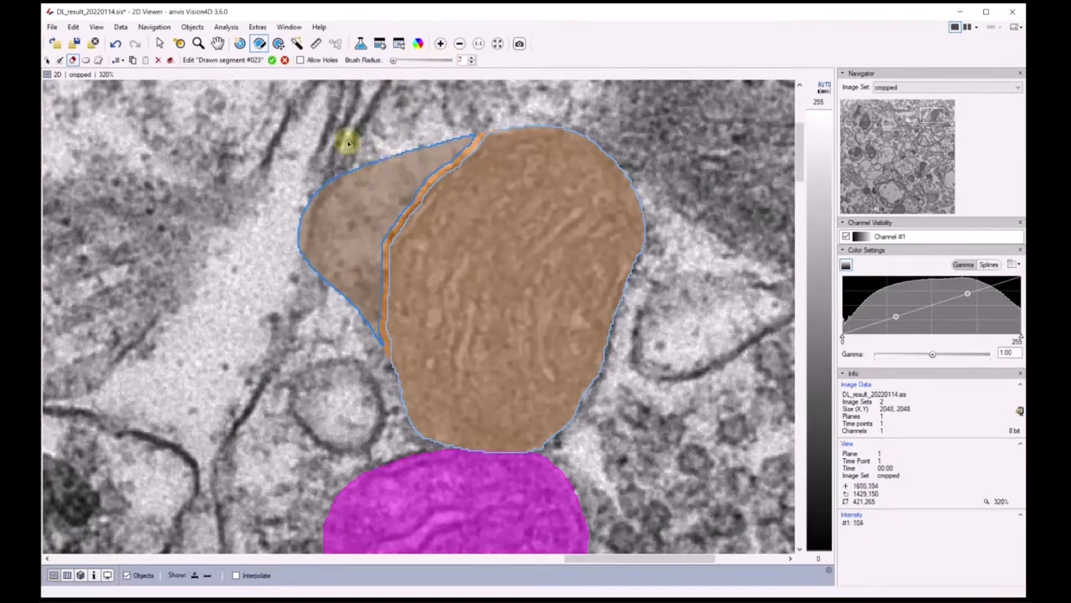
pyautogui.scroll(5, 348, 143)
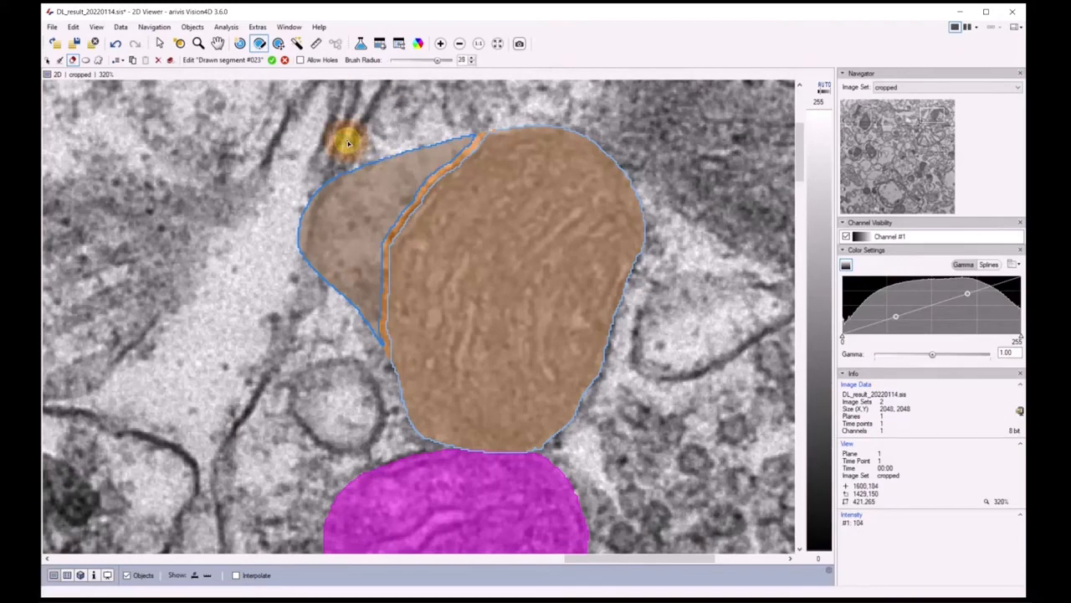
pyautogui.click(466, 134)
pyautogui.moveTo(466, 135)
pyautogui.mouseDown()
pyautogui.moveTo(377, 203)
pyautogui.moveTo(364, 338)
pyautogui.moveTo(371, 162)
pyautogui.moveTo(312, 254)
pyautogui.mouseUp()
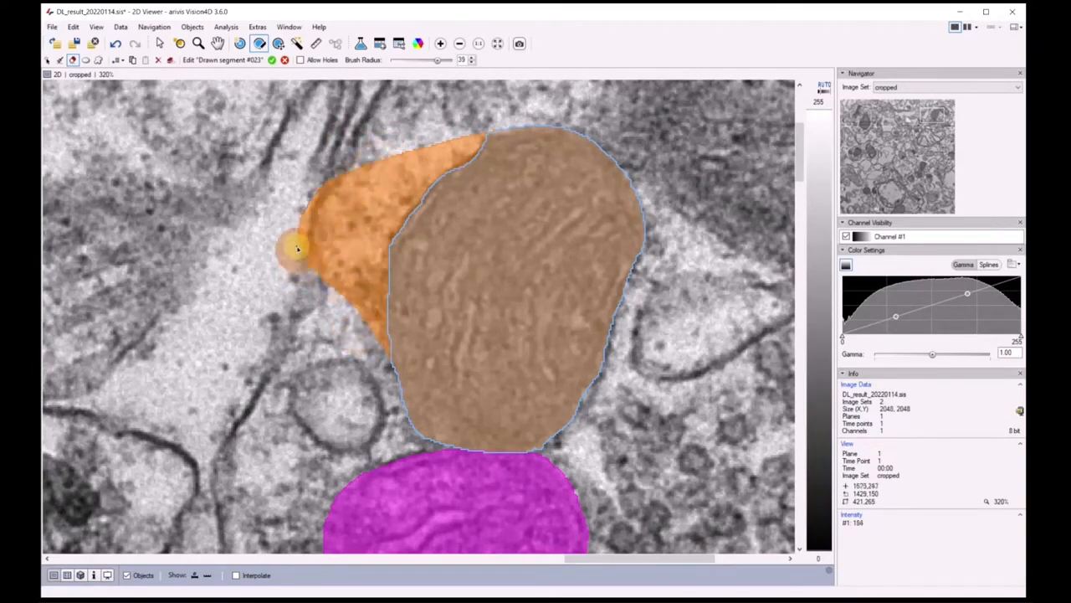
pyautogui.press('Return')
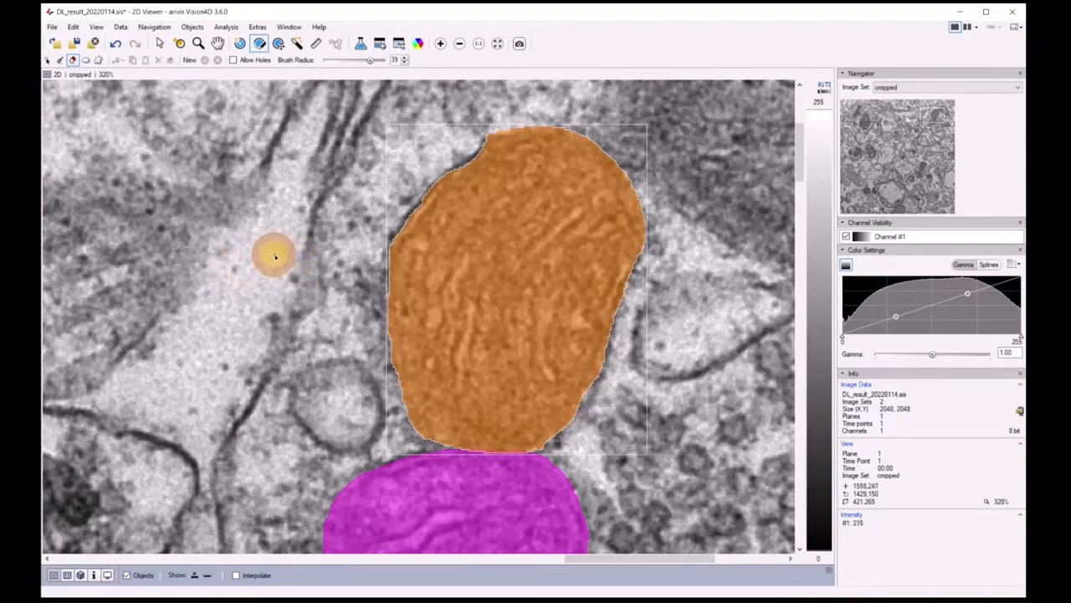
# Examine the remaining unsegmented structures across the whole image, including the dark one beneath the large round compartment near the lower edge
pyautogui.scroll(-3, 272, 254)
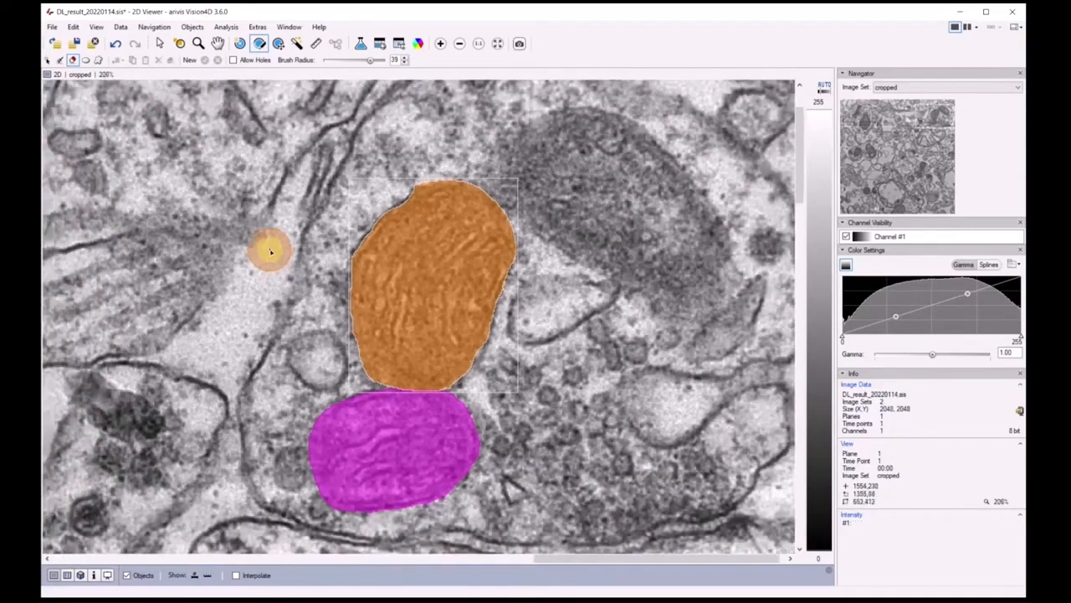
pyautogui.scroll(-4, 270, 252)
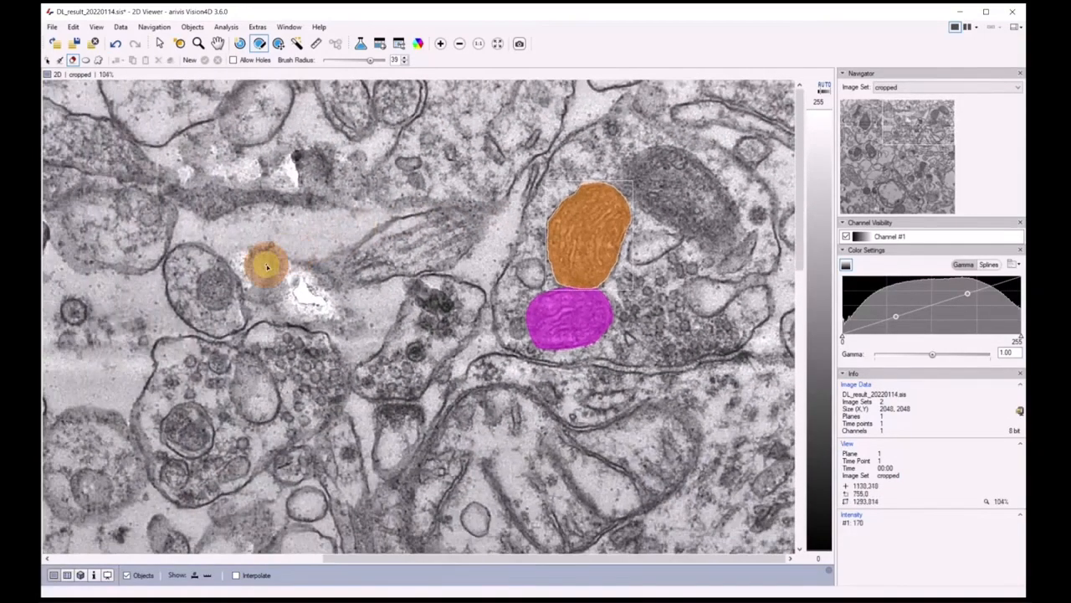
pyautogui.scroll(-4, 266, 266)
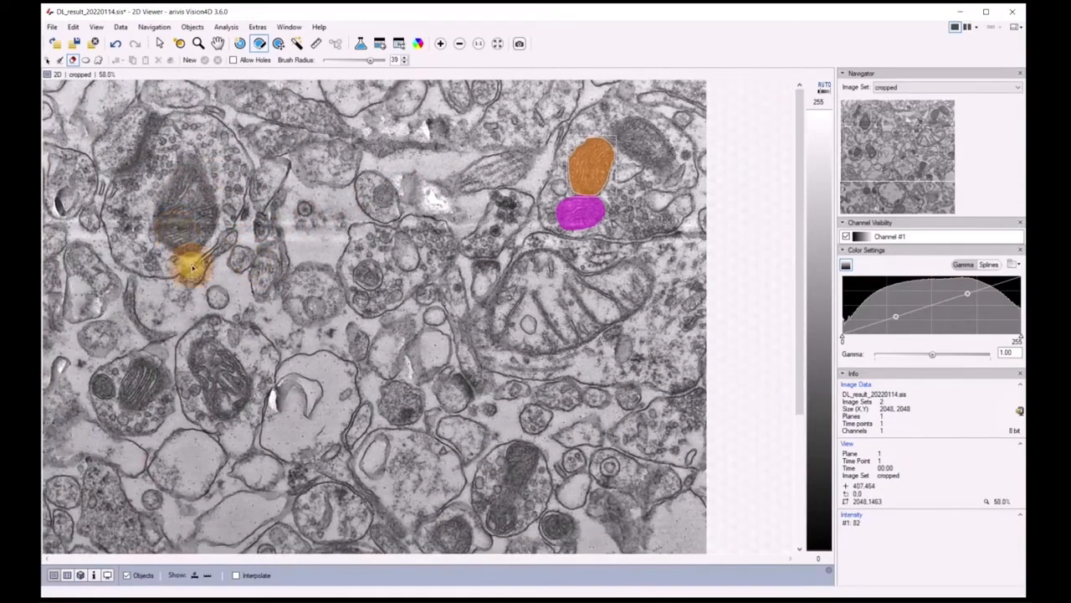
pyautogui.scroll(-1, 390, 352)
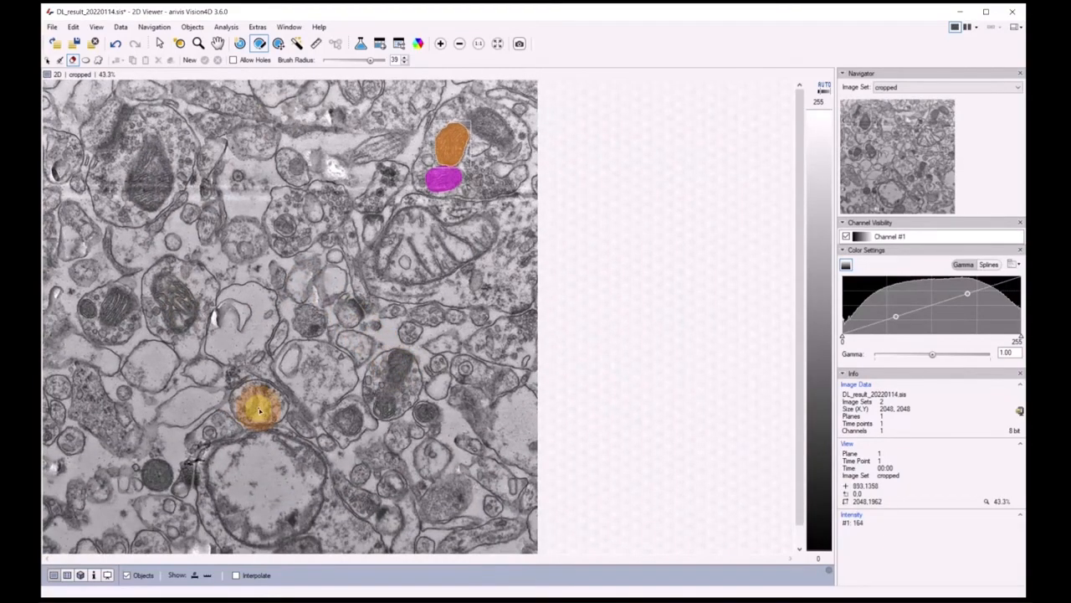
pyautogui.scroll(-2, 259, 410)
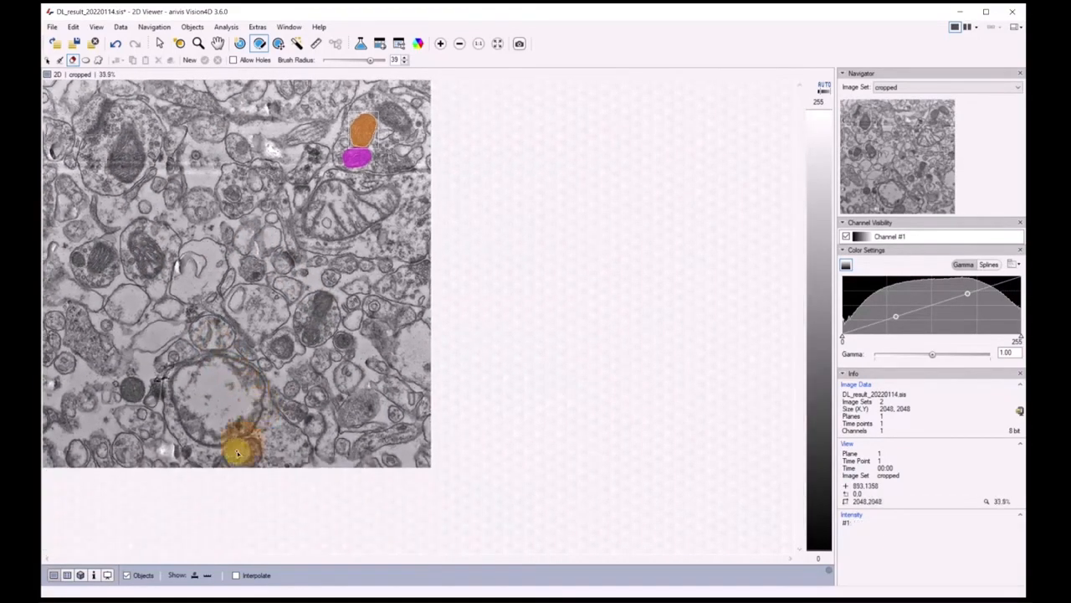
pyautogui.scroll(3, 237, 503)
pyautogui.scroll(2, 306, 545)
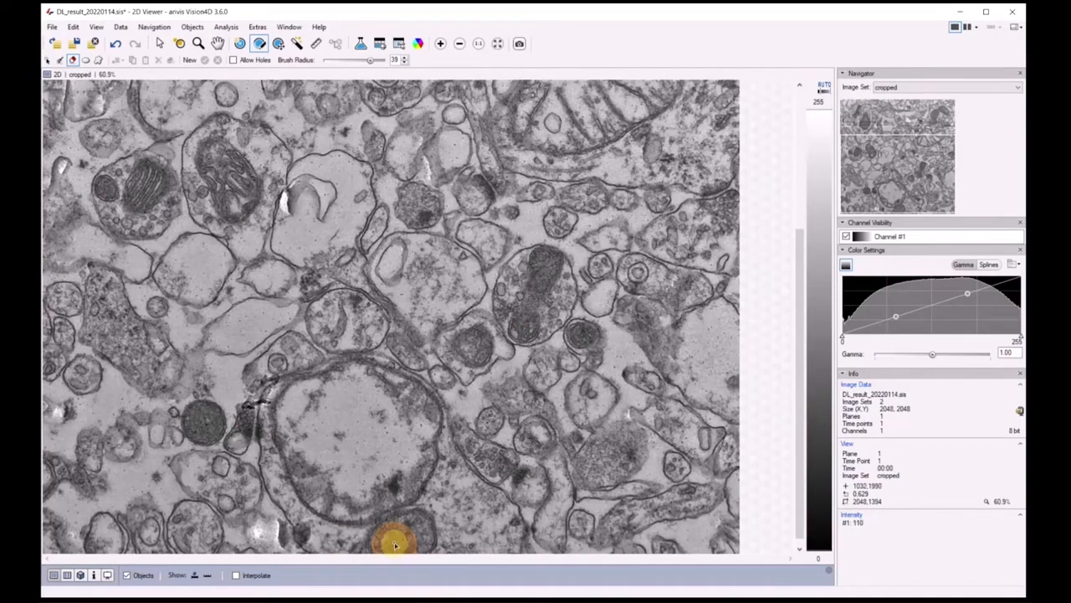
pyautogui.moveTo(395, 546)
pyautogui.mouseDown()
pyautogui.moveTo(387, 536)
pyautogui.moveTo(547, 502)
pyautogui.moveTo(430, 490)
pyautogui.moveTo(409, 524)
pyautogui.mouseUp()
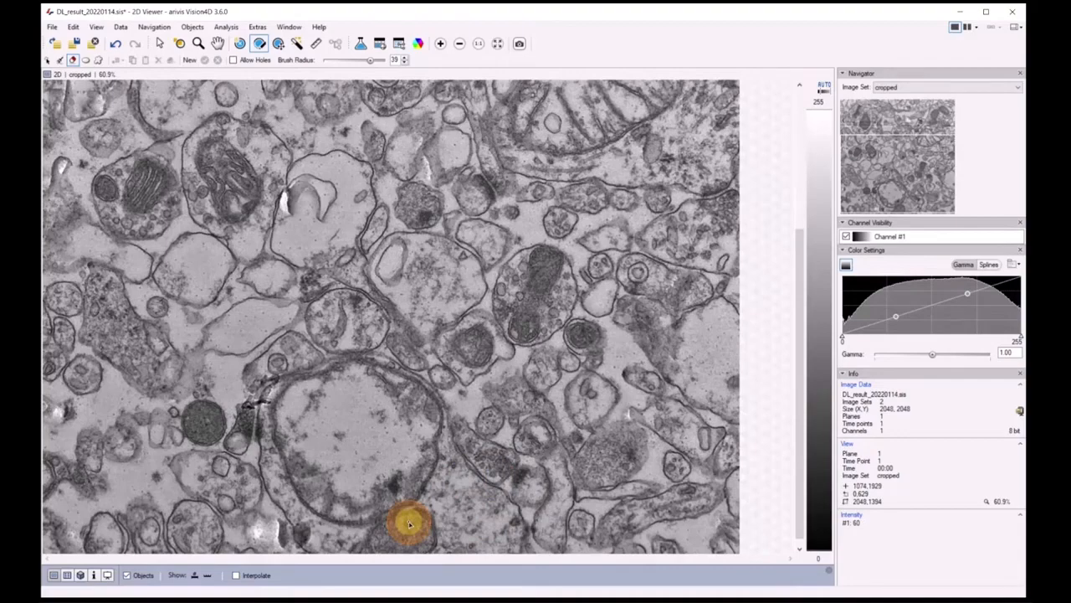
pyautogui.scroll(-2, 443, 246)
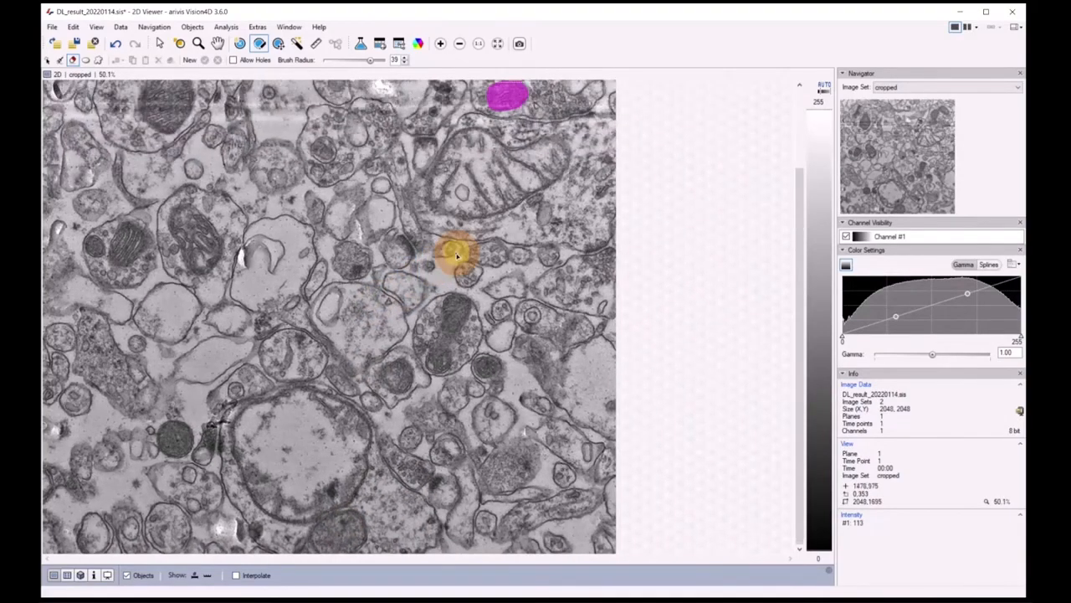
pyautogui.scroll(-2, 353, 275)
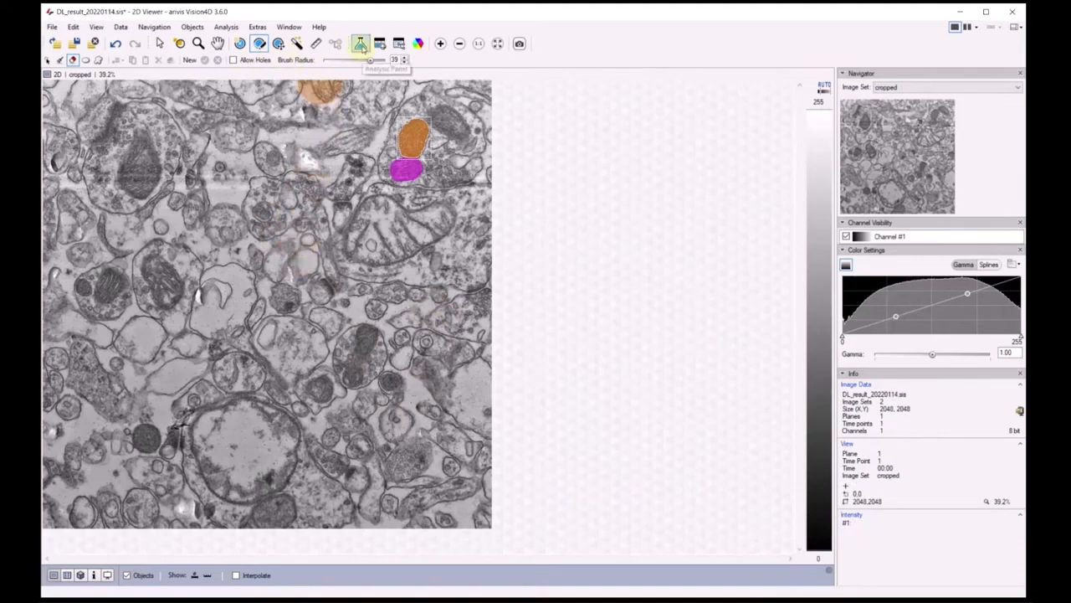
# Show the analysis pipeline and search the operations that can be added for "deep"
pyautogui.click(361, 46)
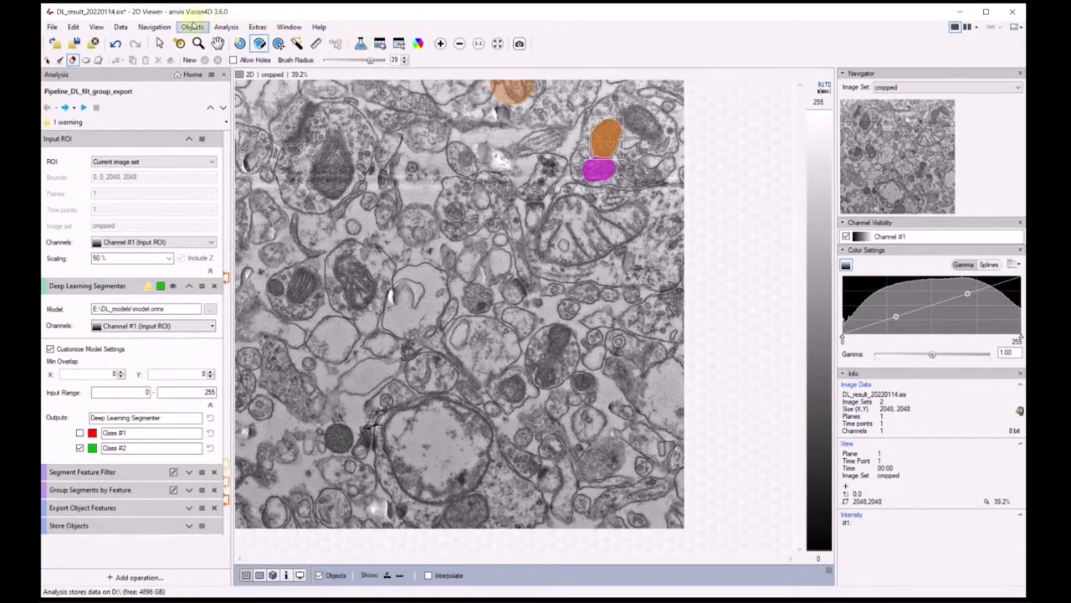
pyautogui.click(163, 577)
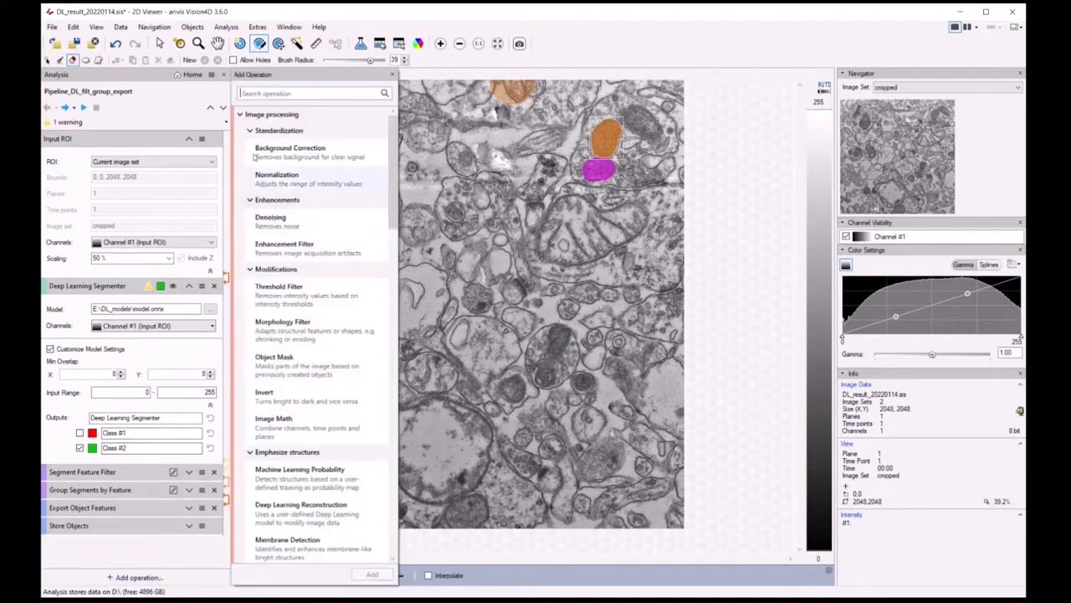
pyautogui.click(276, 93)
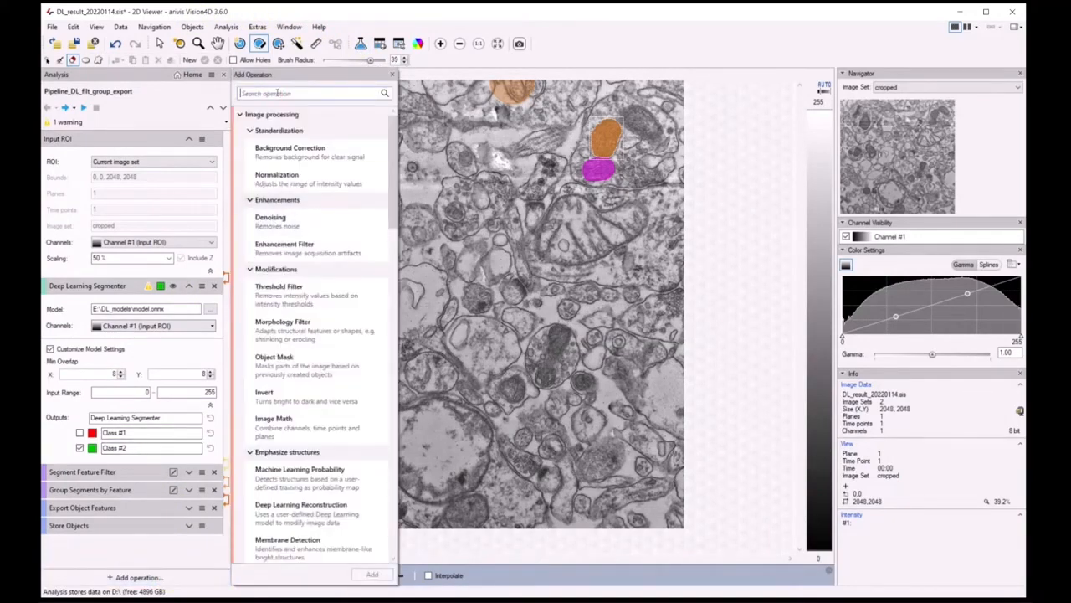
pyautogui.write('deep')
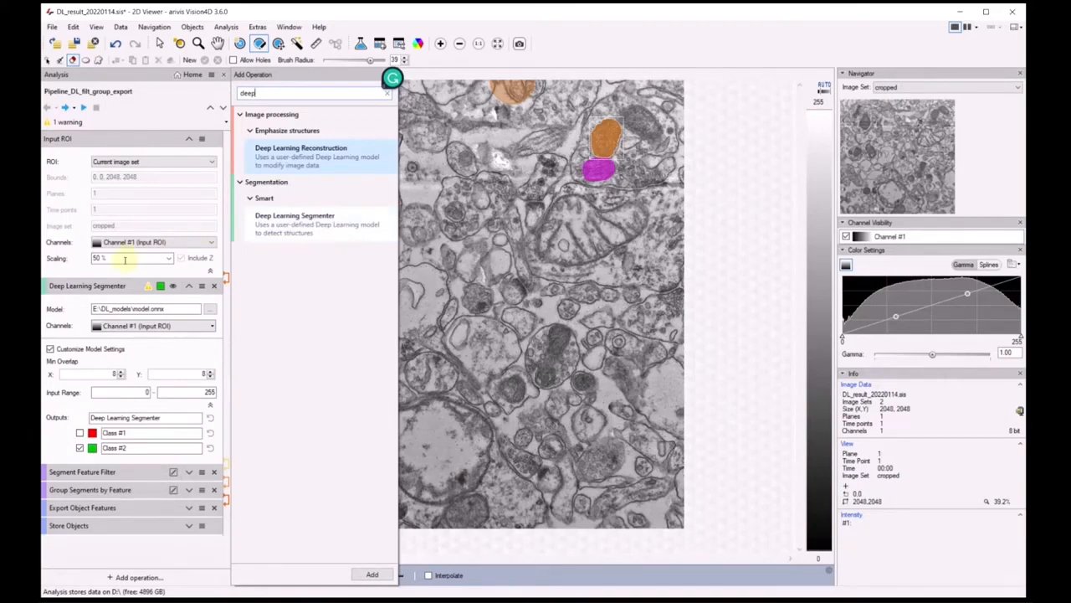
# Leave the operation search and run the pipeline's Input ROI operation with 50 % scaling
pyautogui.click(388, 94)
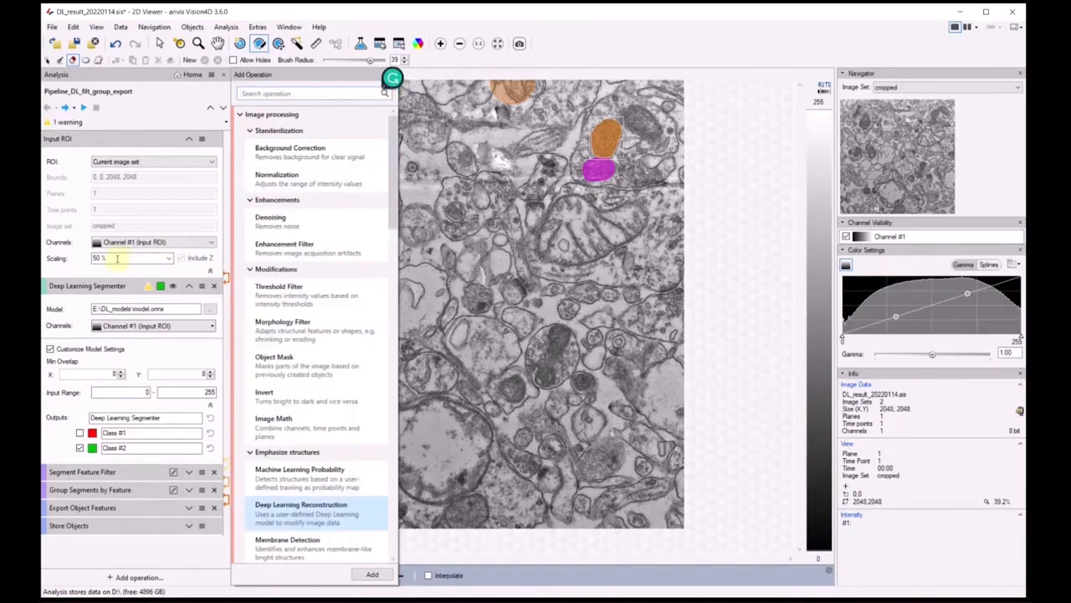
pyautogui.doubleClick(109, 258)
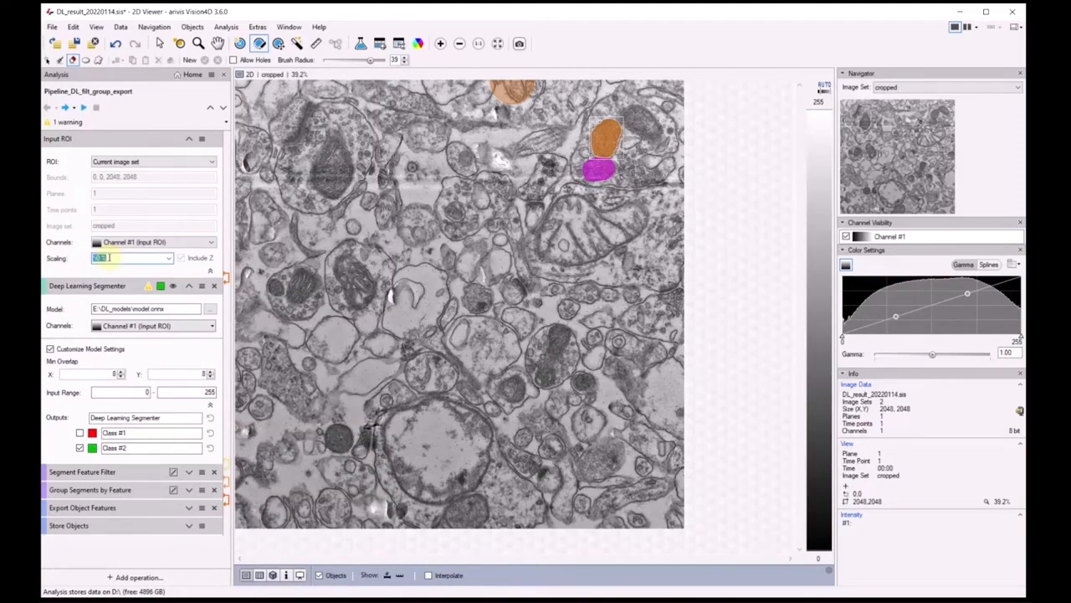
pyautogui.click(65, 108)
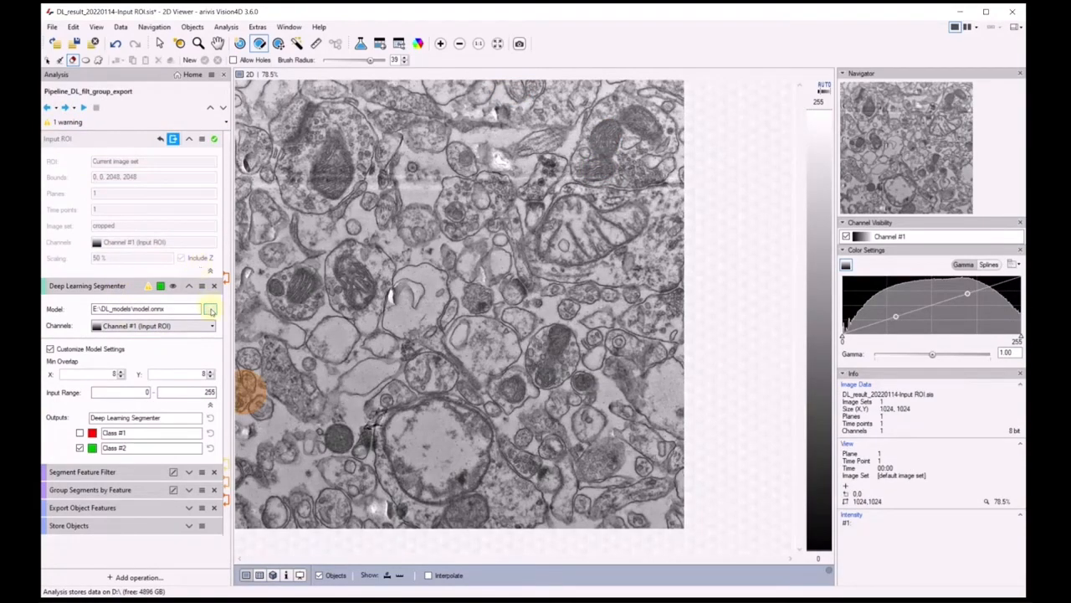
# Load model.onnx from the DL_models folder into the Deep Learning Segmenter and check its input range settings
pyautogui.click(210, 309)
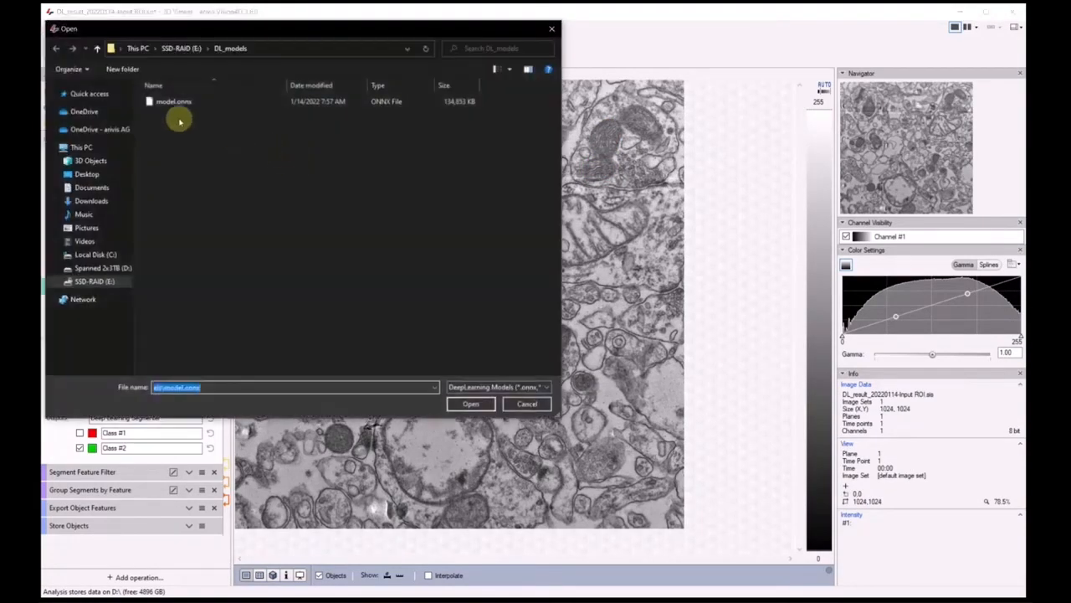
pyautogui.click(174, 105)
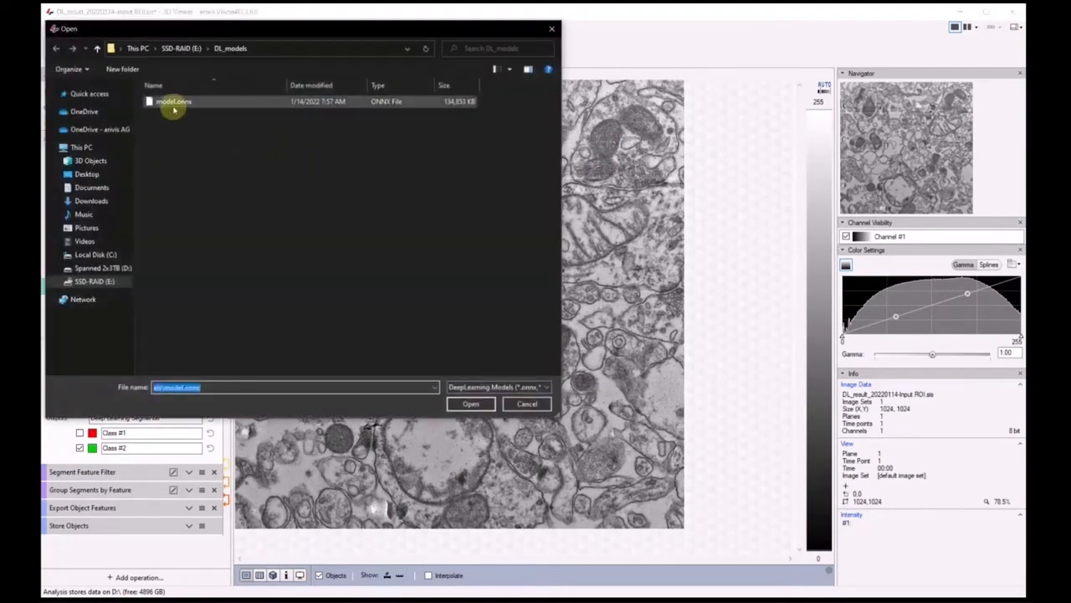
pyautogui.click(479, 405)
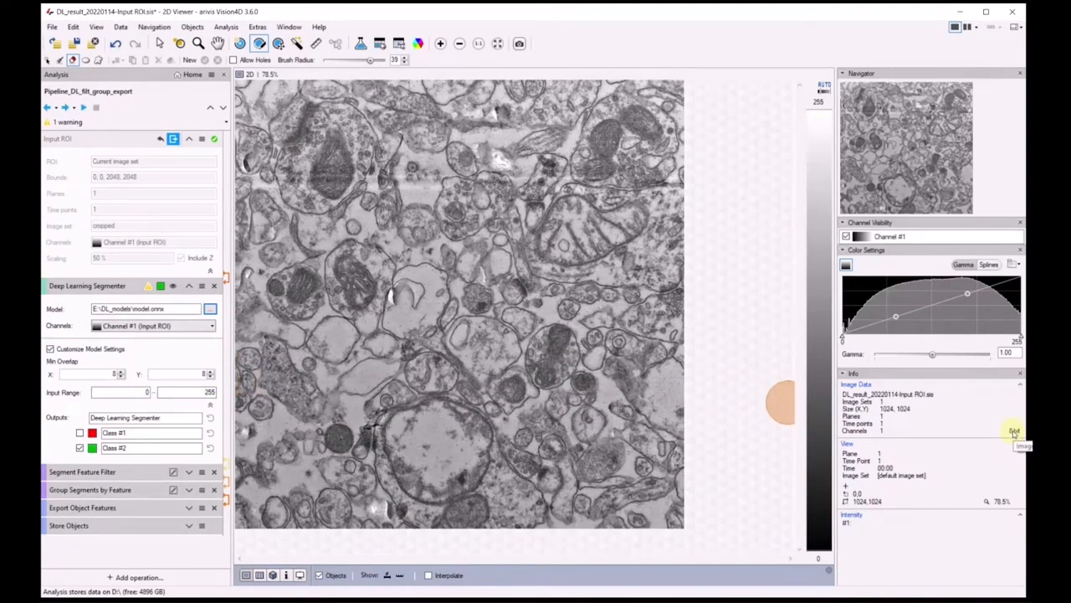
pyautogui.moveTo(196, 393); pyautogui.dragTo(222, 393)
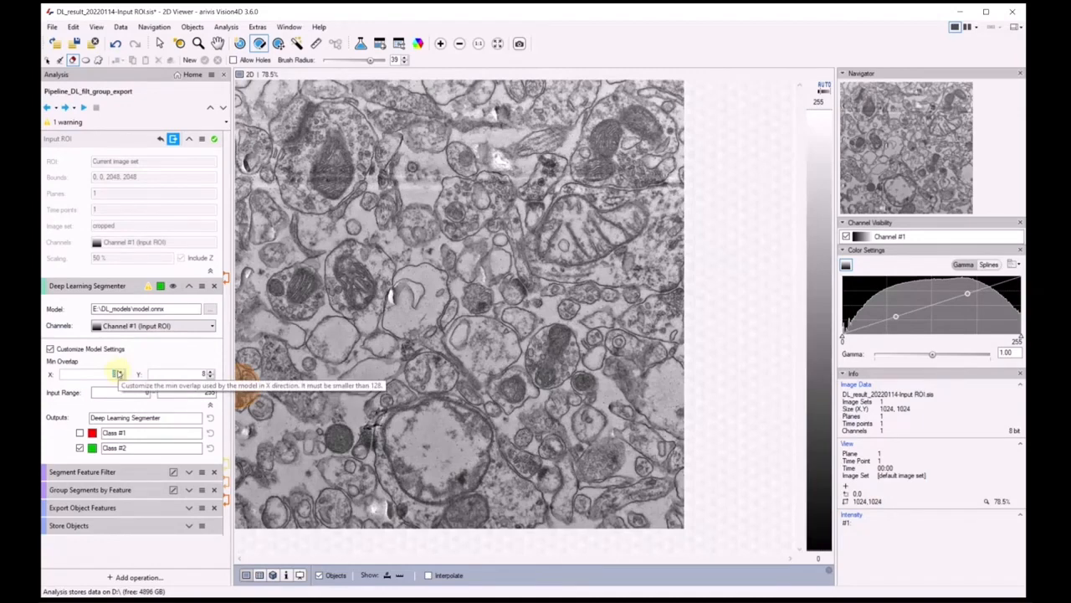
# Preview the Deep Learning Segmenter's detection on the image as a mostly transparent overlay
pyautogui.click(172, 286)
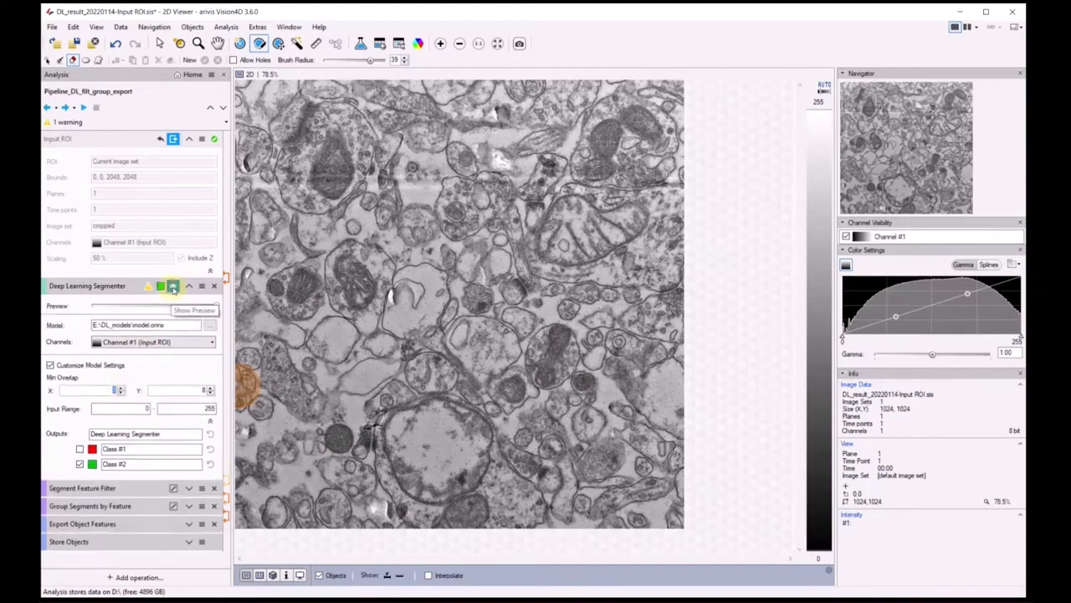
pyautogui.scroll(5, 611, 410)
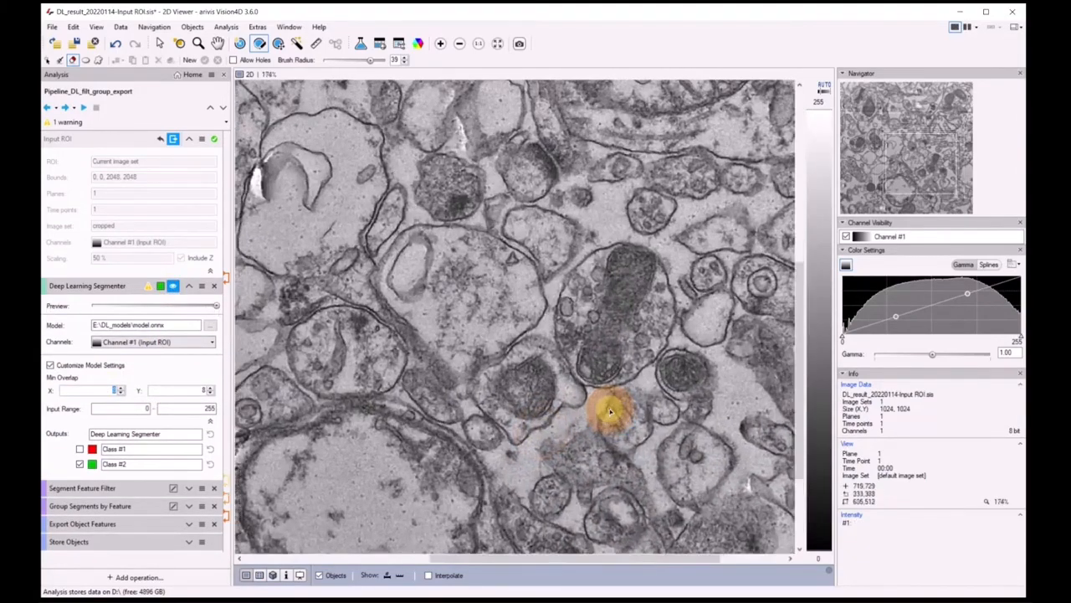
pyautogui.scroll(1, 610, 410)
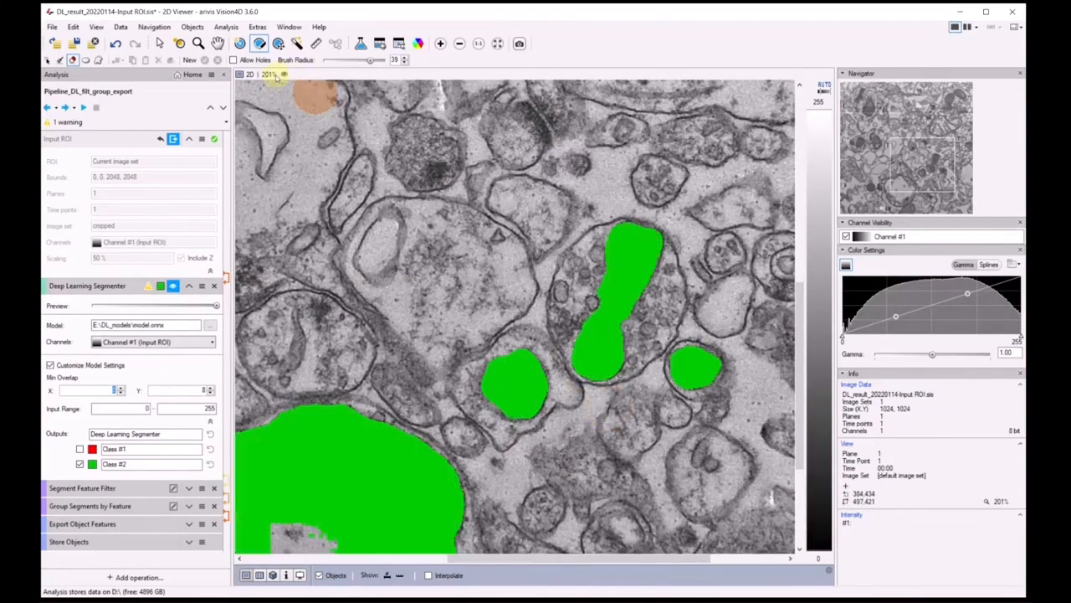
pyautogui.click(108, 306)
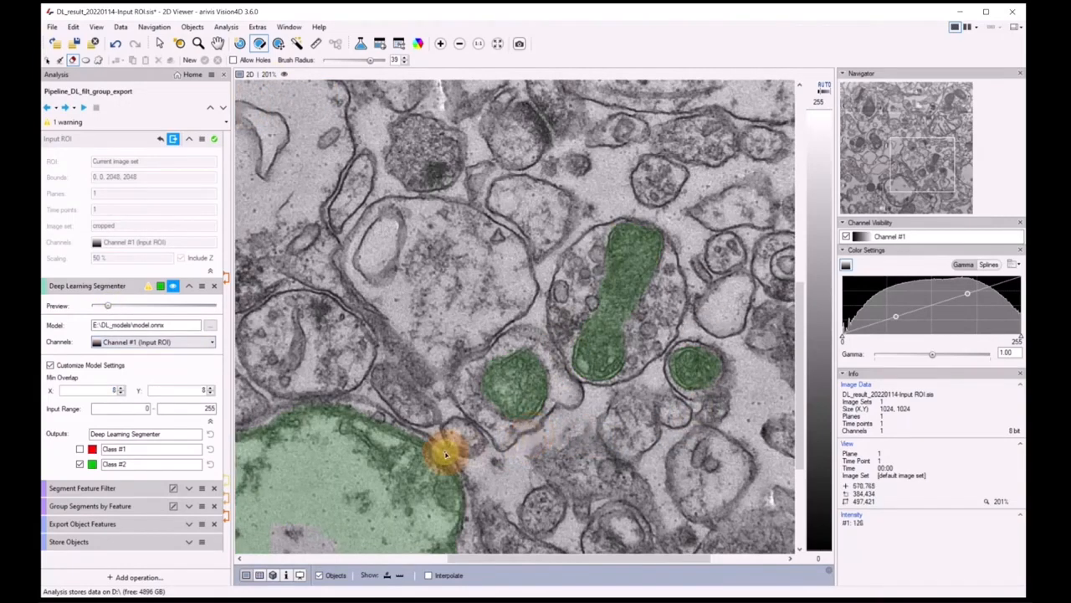
# Run the Deep Learning Segmenter, collapse the Input ROI settings, and inspect the segments across the whole image with the selection tool active
pyautogui.click(65, 107)
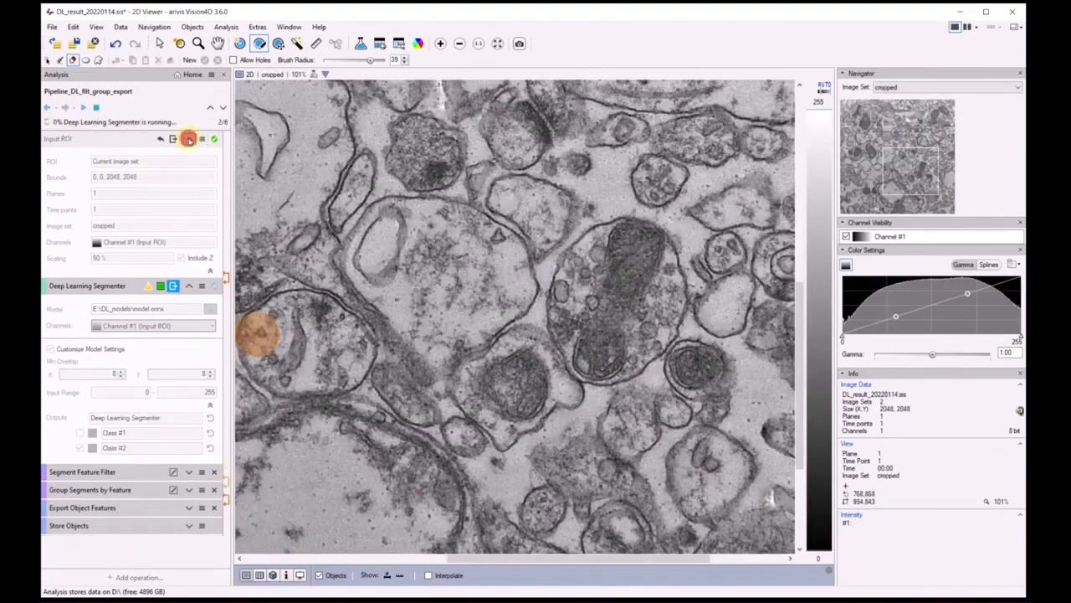
pyautogui.click(189, 139)
pyautogui.scroll(-8, 507, 303)
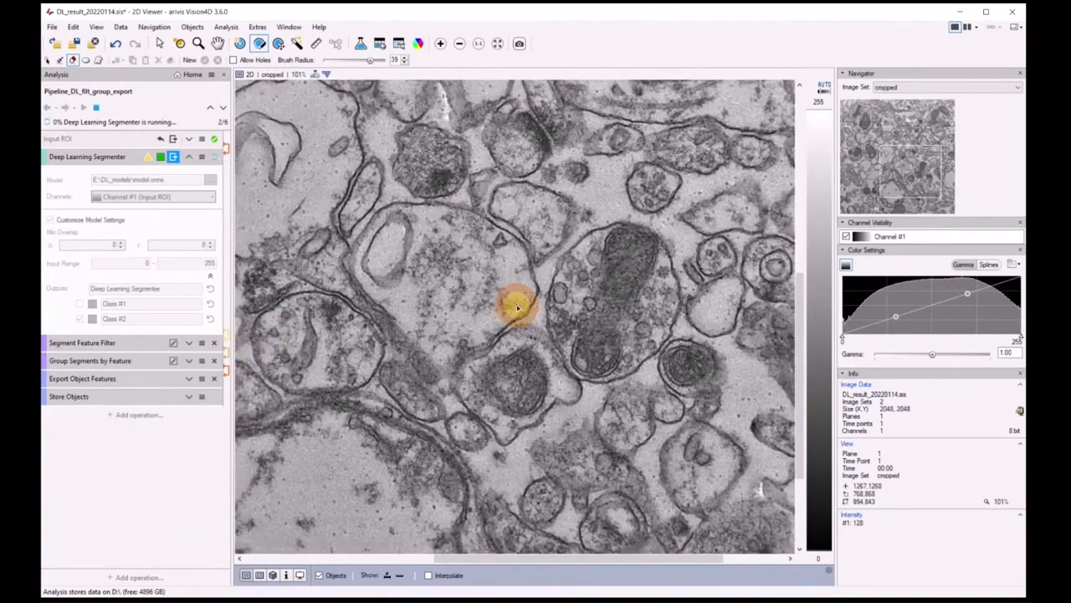
pyautogui.scroll(1, 518, 306)
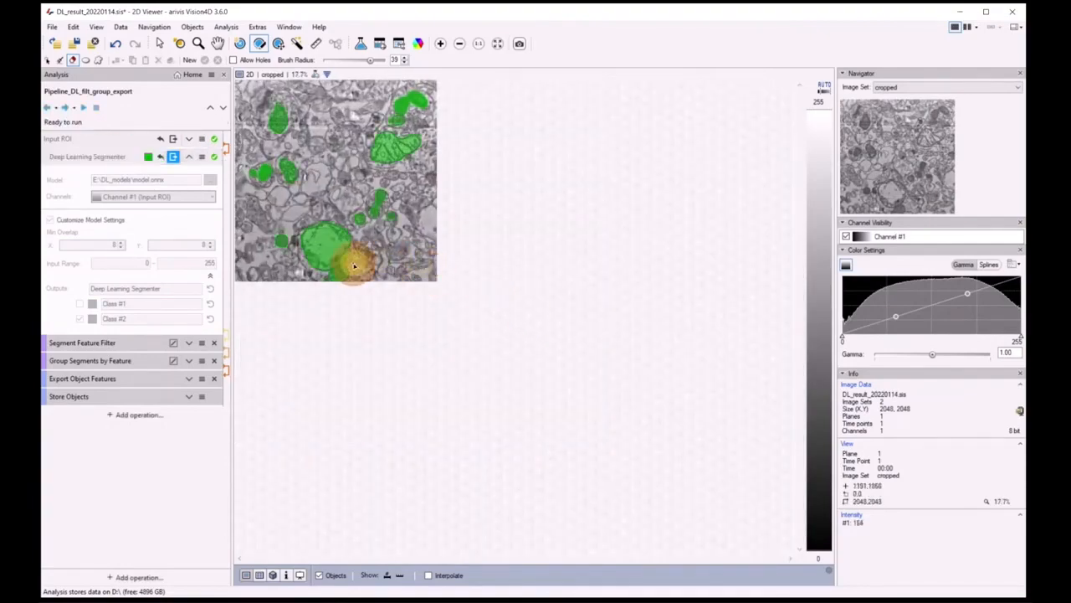
pyautogui.scroll(5, 369, 268)
pyautogui.scroll(1, 356, 272)
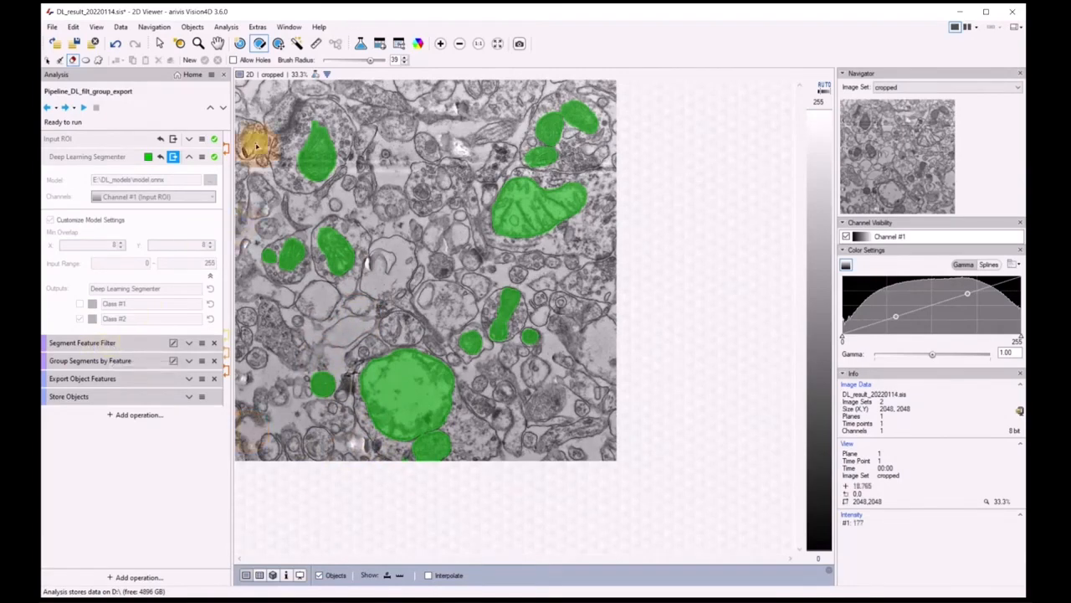
pyautogui.click(159, 43)
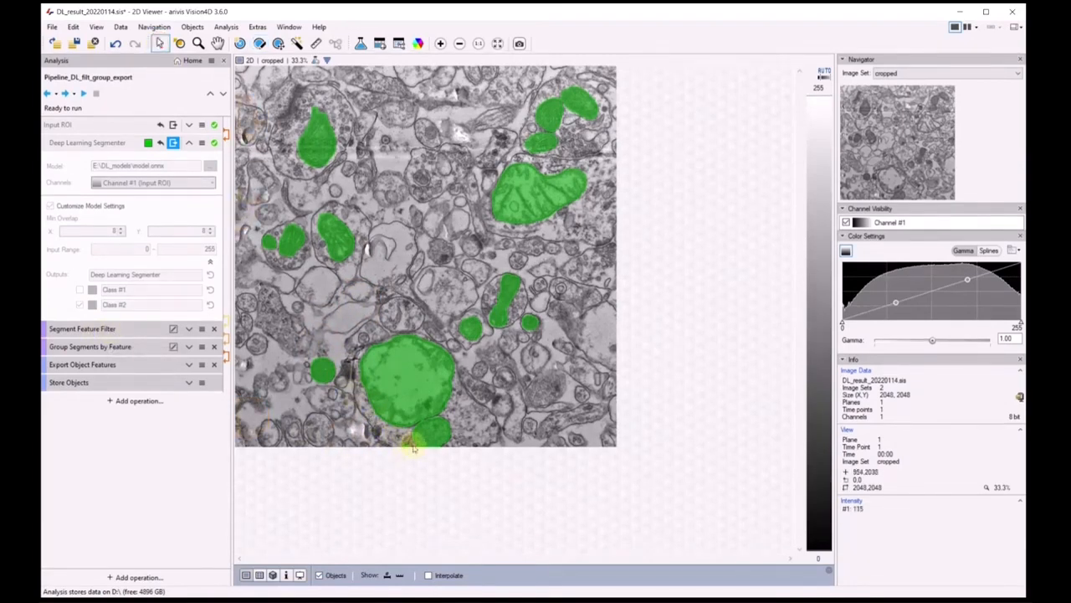
# Run the Segment Feature Filter, review the Ctrl Mitos and Swollen Mitos grouping settings, and run Group Segments by Feature
pyautogui.click(66, 93)
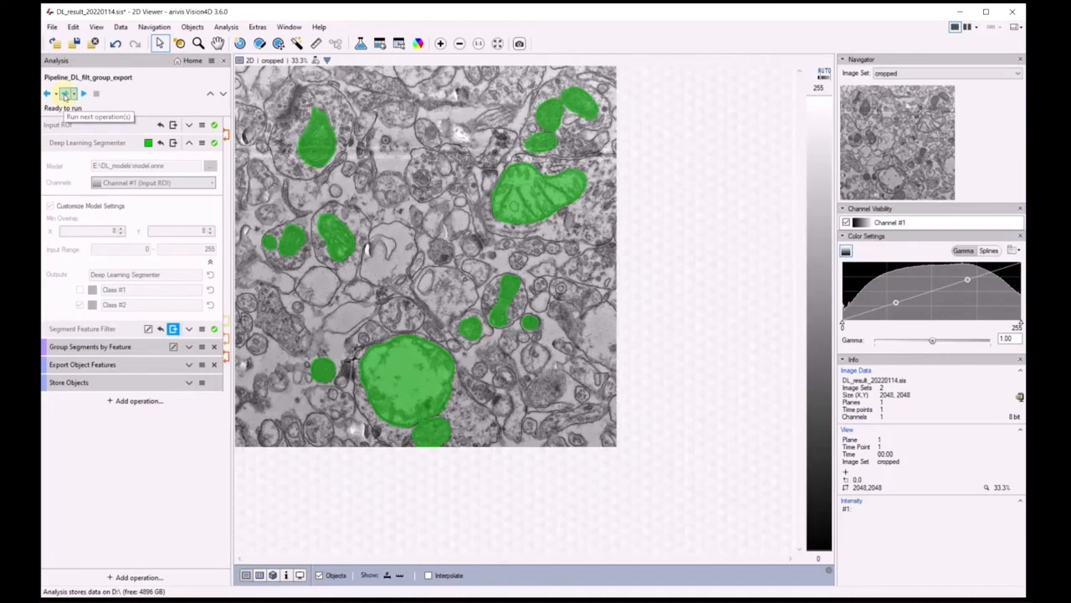
pyautogui.click(189, 348)
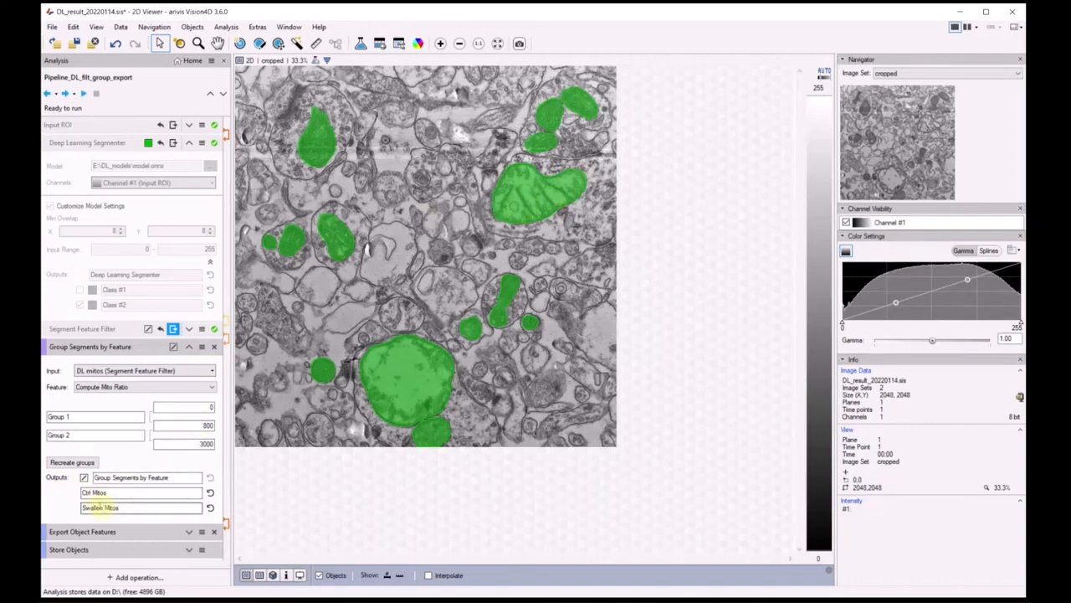
pyautogui.click(63, 94)
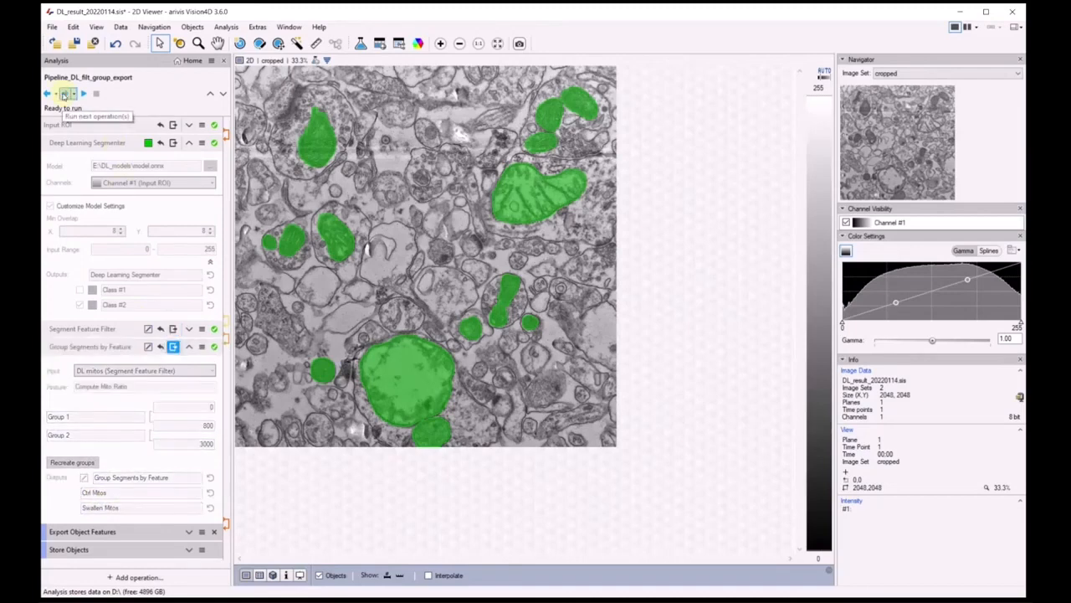
# Review the Export Object Features and Store Objects settings and run the rest of the pipeline
pyautogui.click(189, 143)
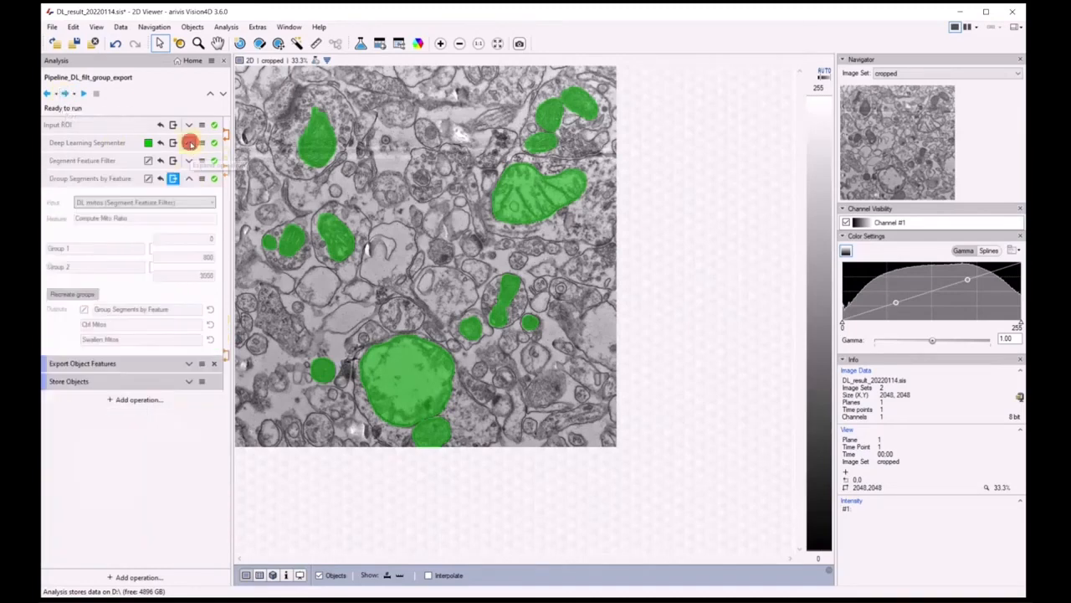
pyautogui.click(189, 364)
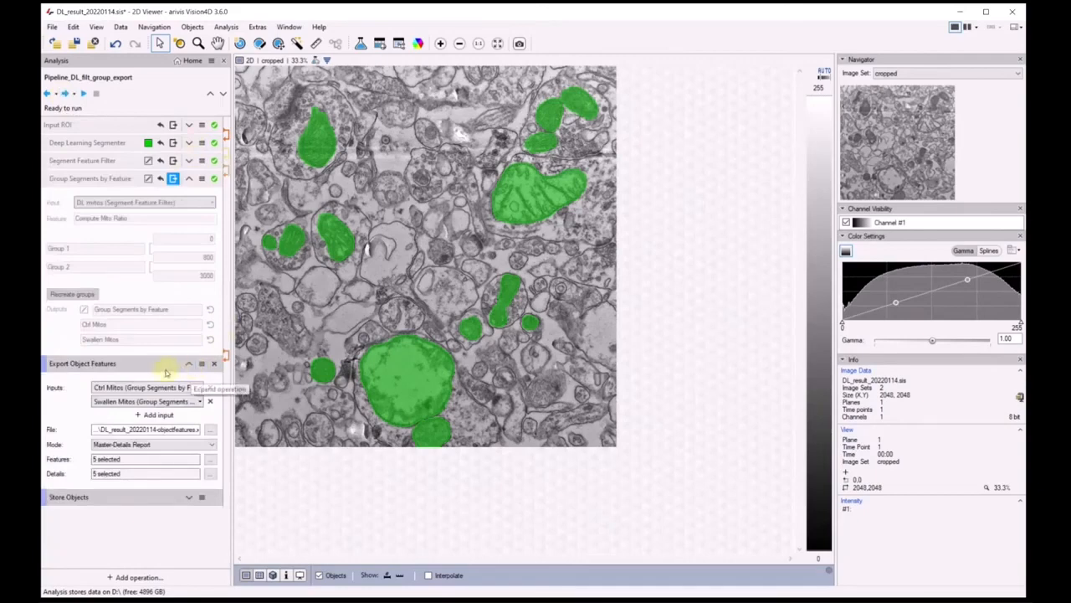
pyautogui.click(189, 497)
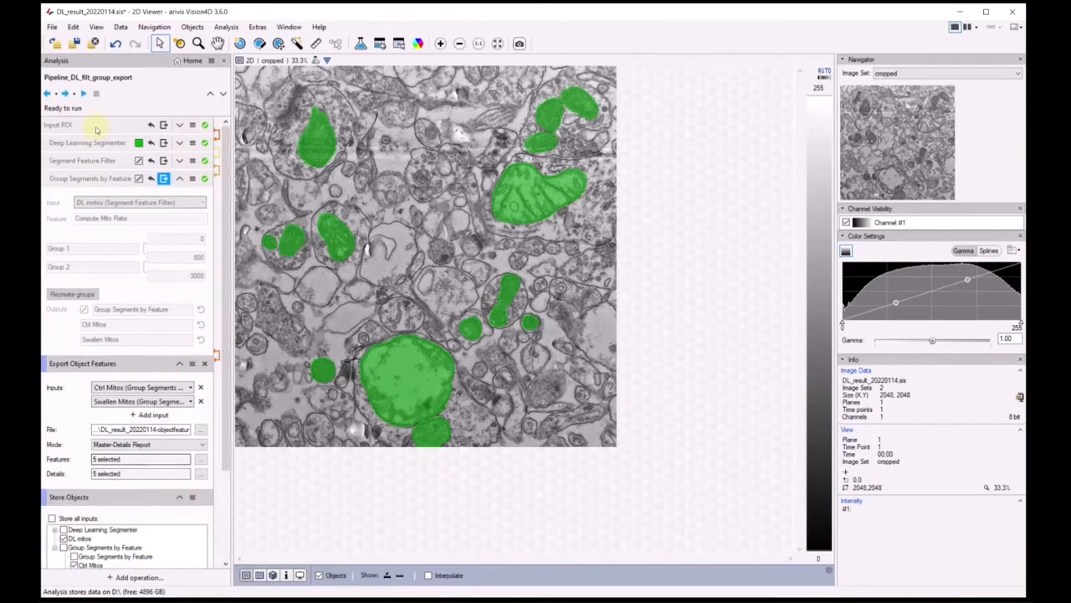
pyautogui.click(84, 94)
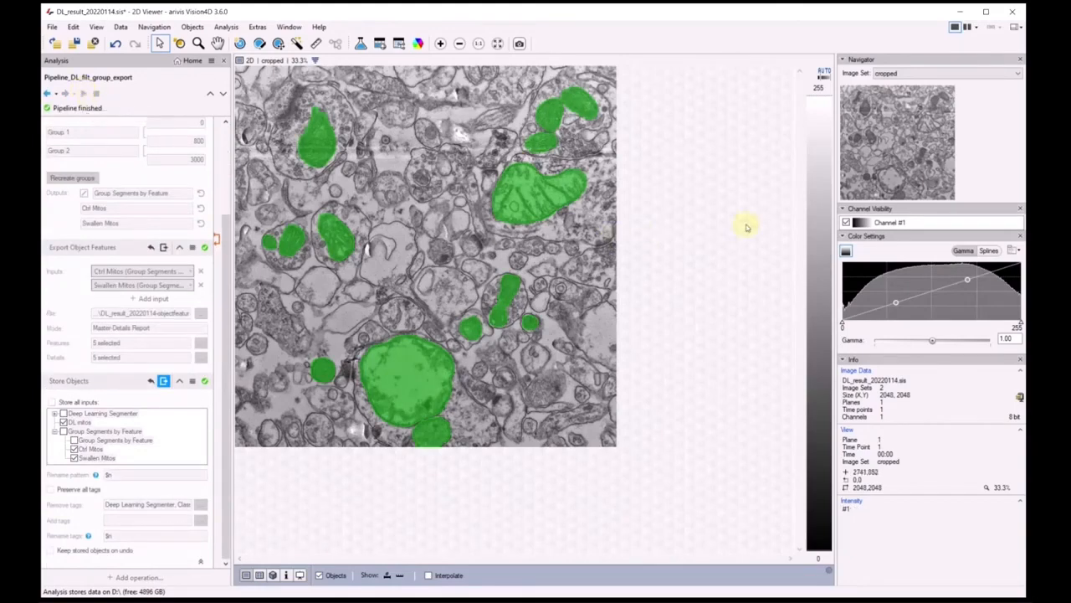
# Display the original image set with its stored mitochondria segments and examine the first time point
pyautogui.click(946, 73)
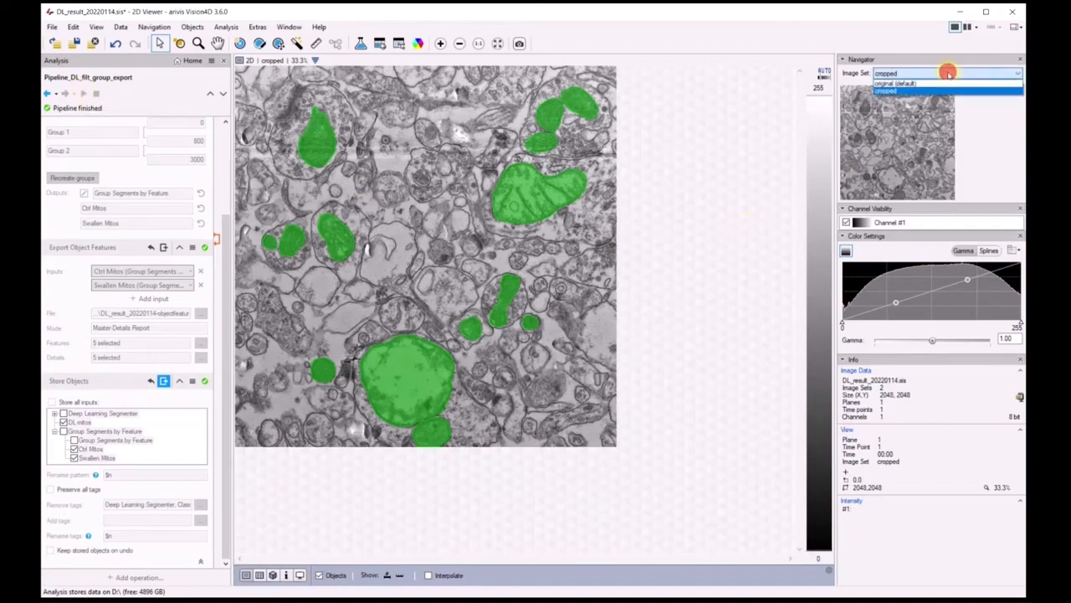
pyautogui.click(946, 83)
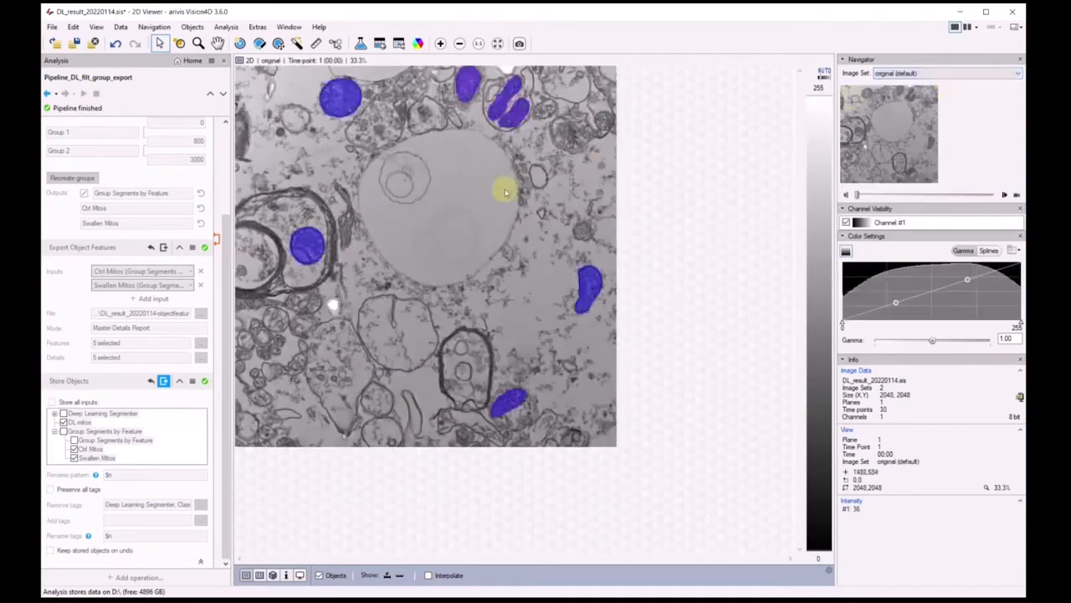
pyautogui.scroll(1, 490, 198)
pyautogui.scroll(1, 490, 197)
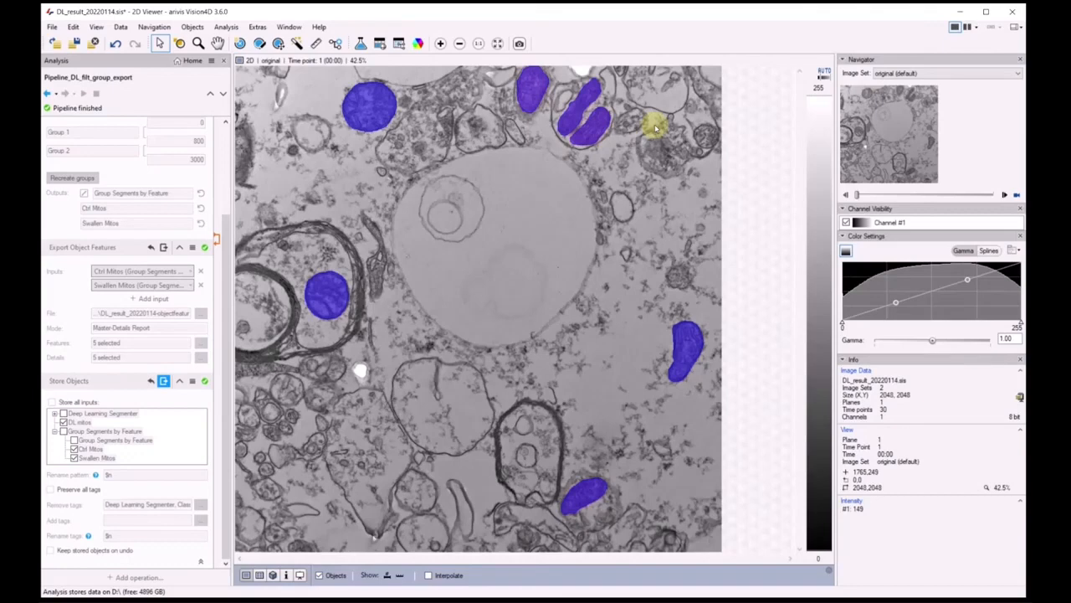
# List the stored objects tagged DL mitos and inspect segments #054, #181, #073 and #070 in the image
pyautogui.click(380, 43)
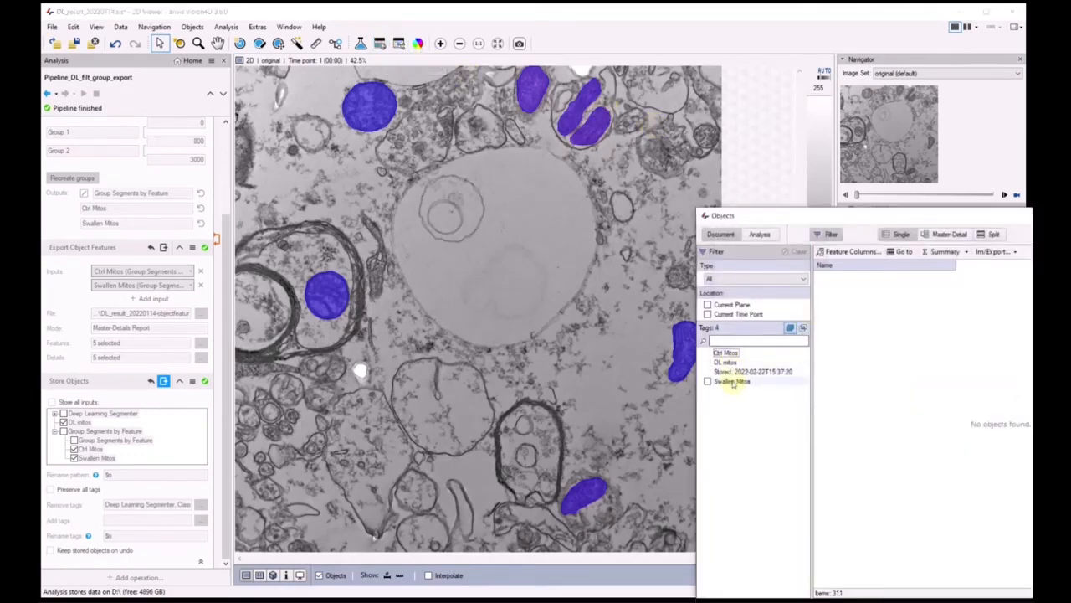
pyautogui.click(725, 361)
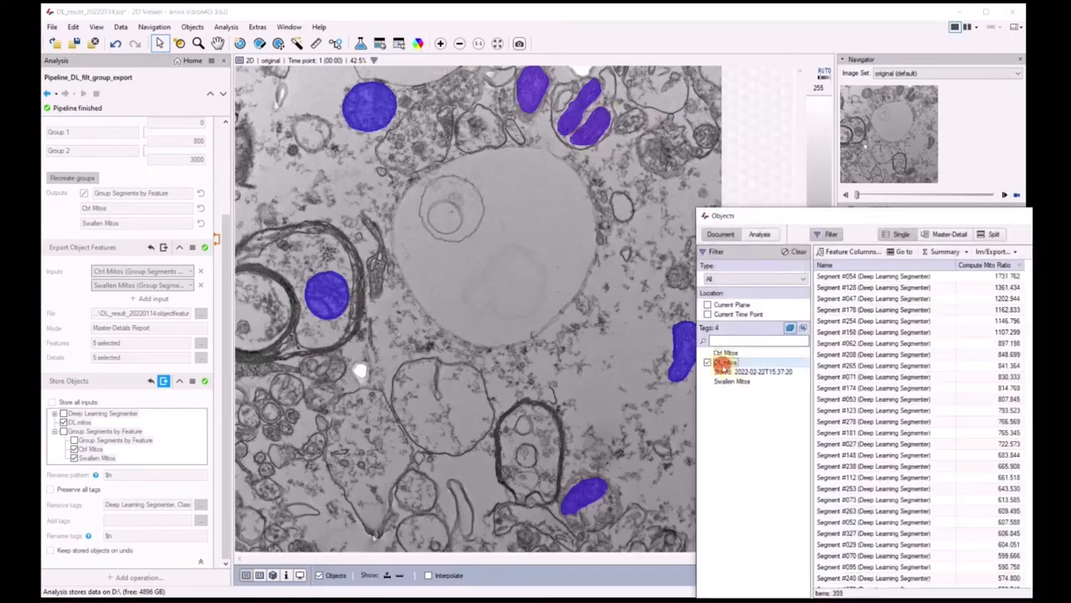
pyautogui.click(975, 278)
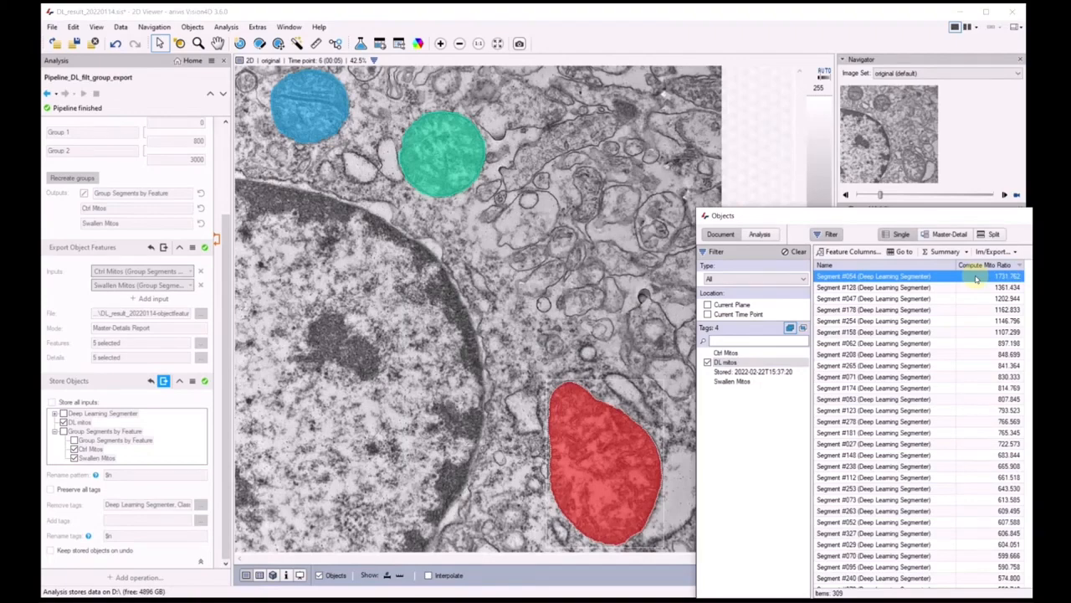
pyautogui.click(973, 432)
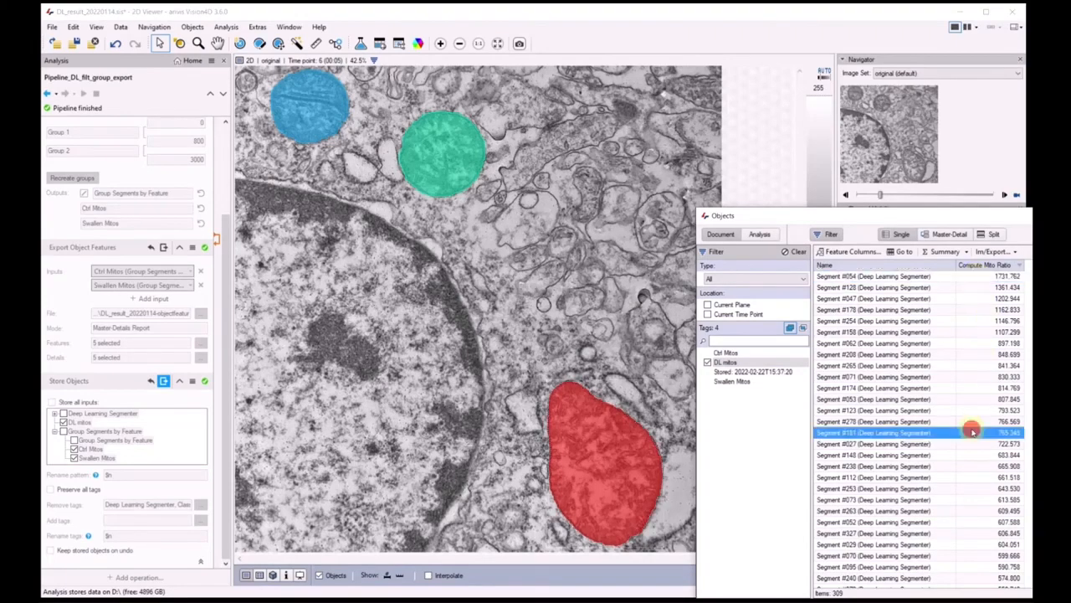
pyautogui.click(951, 500)
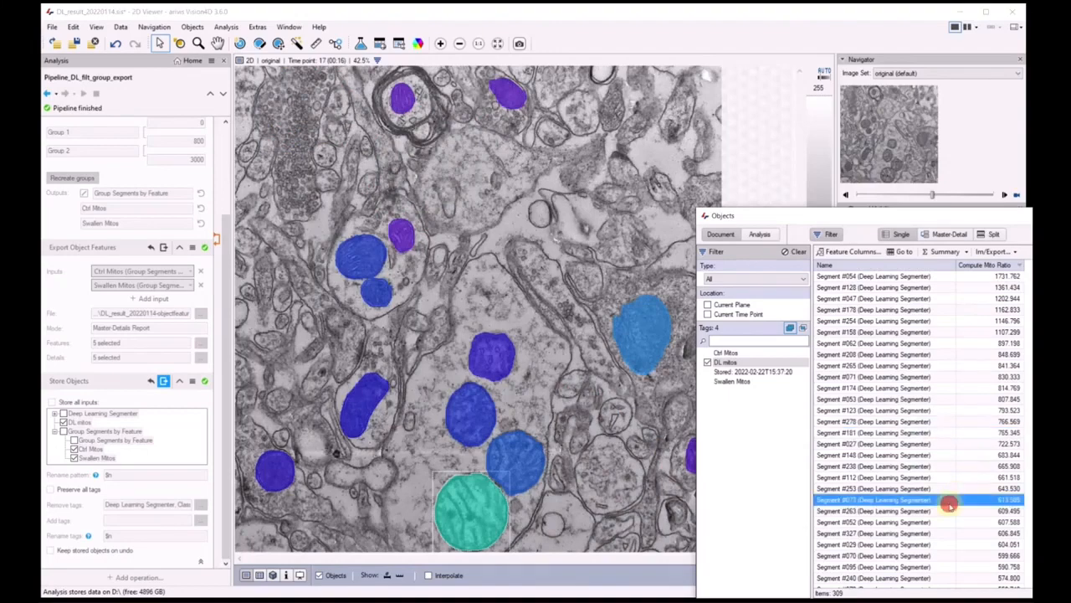
pyautogui.click(925, 556)
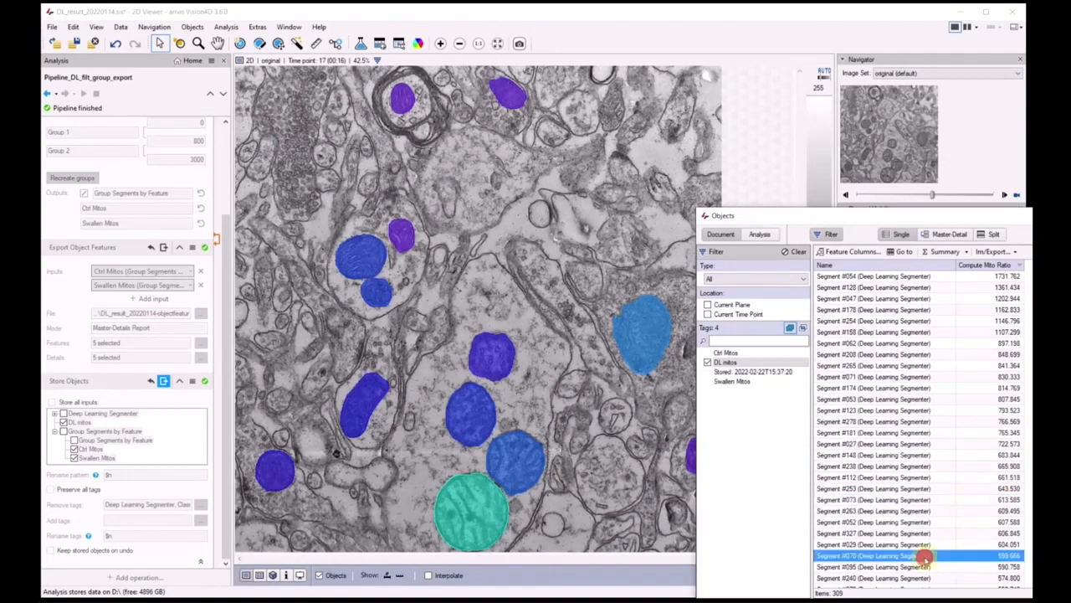